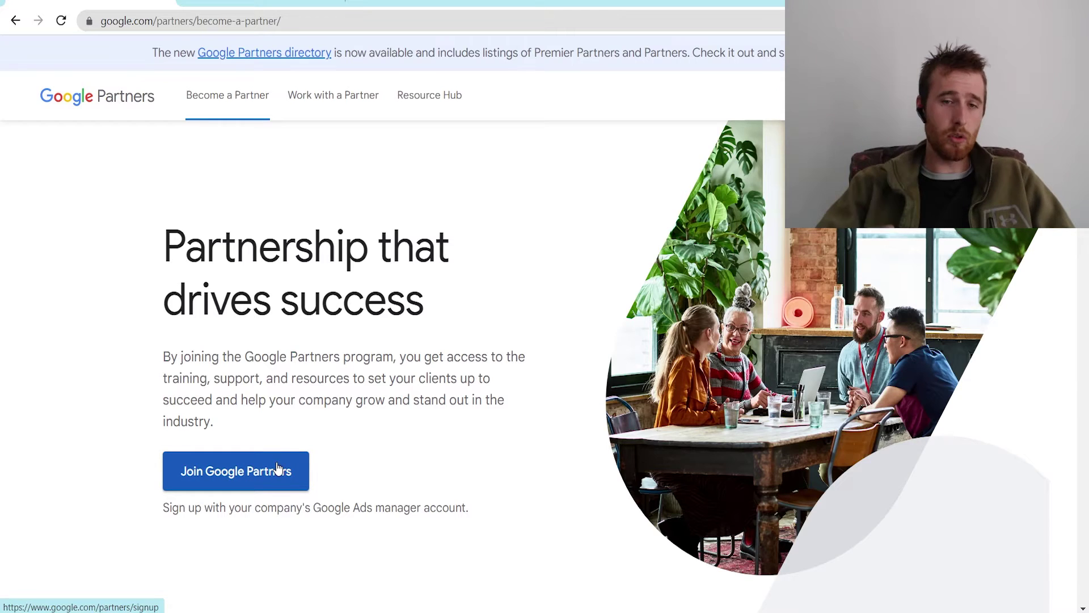
Review the manager-account requirement, start the Google Partners sign-up and read the agency verification notes.
drag(468, 507, 322, 508)
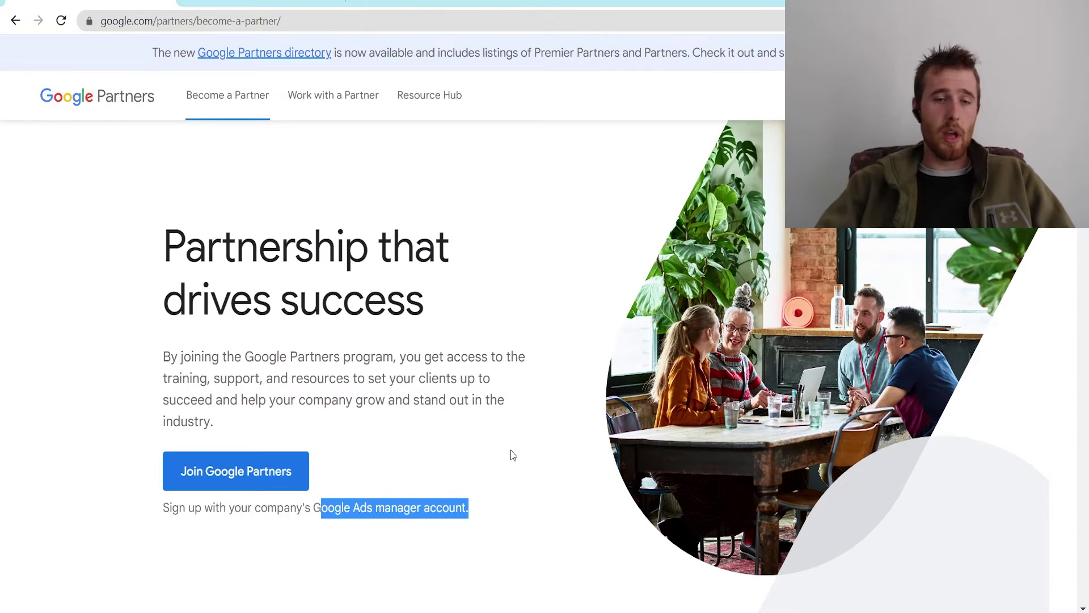
click(358, 503)
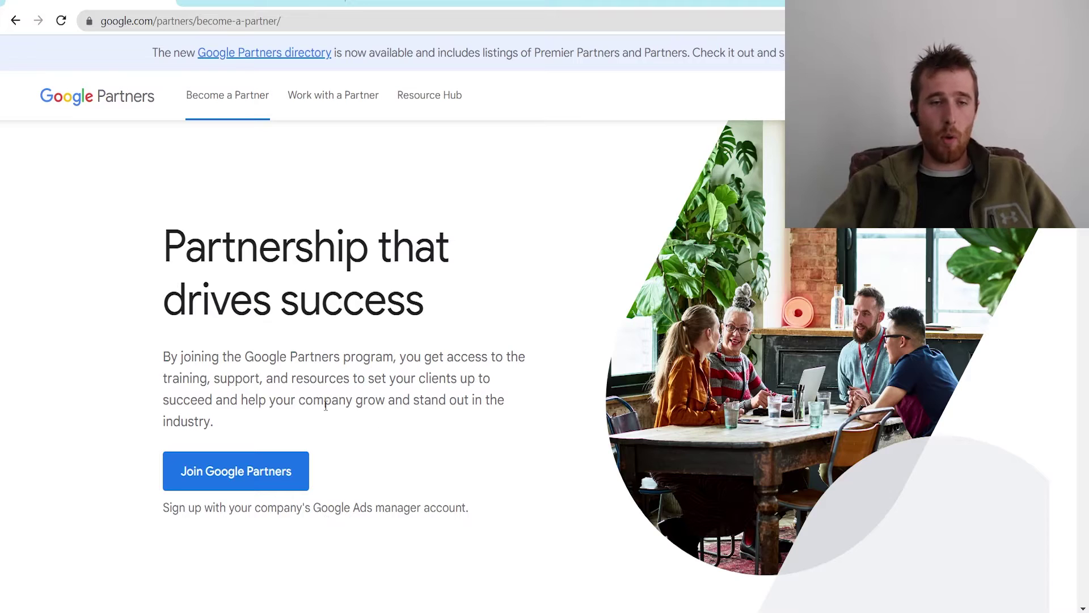
click(286, 469)
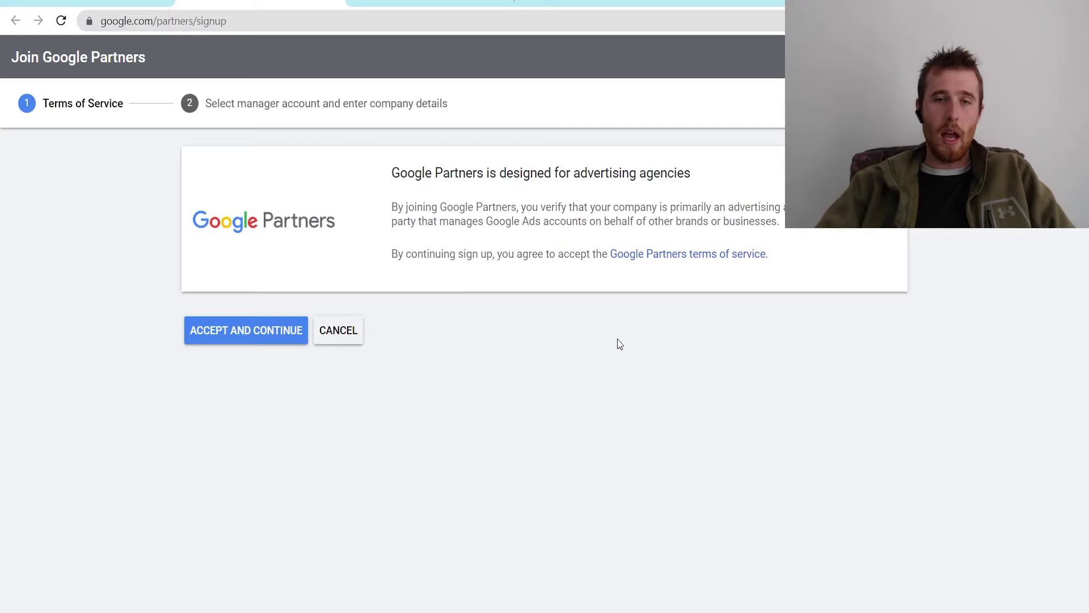
drag(400, 173, 632, 173)
drag(423, 207, 620, 207)
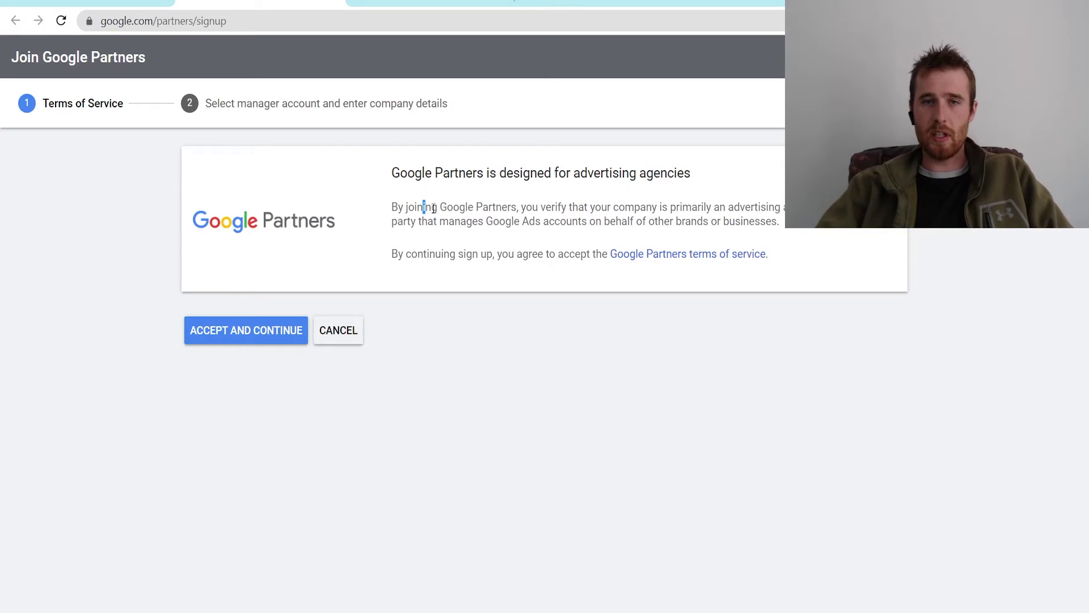
click(538, 207)
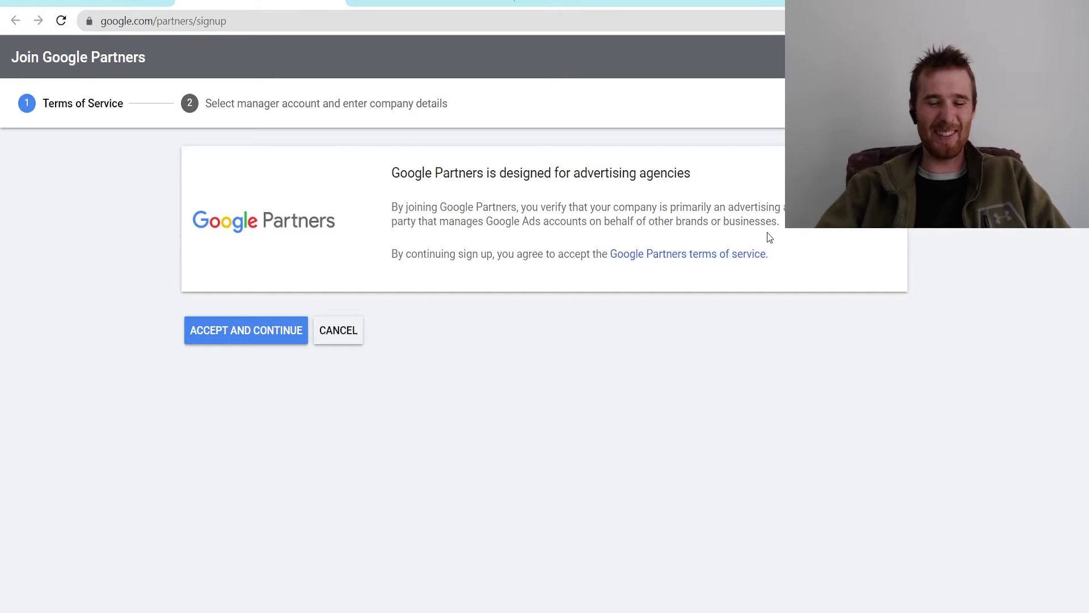
Accept the Partners program terms and link TDM Demo MCC as the Google Ads account.
click(227, 331)
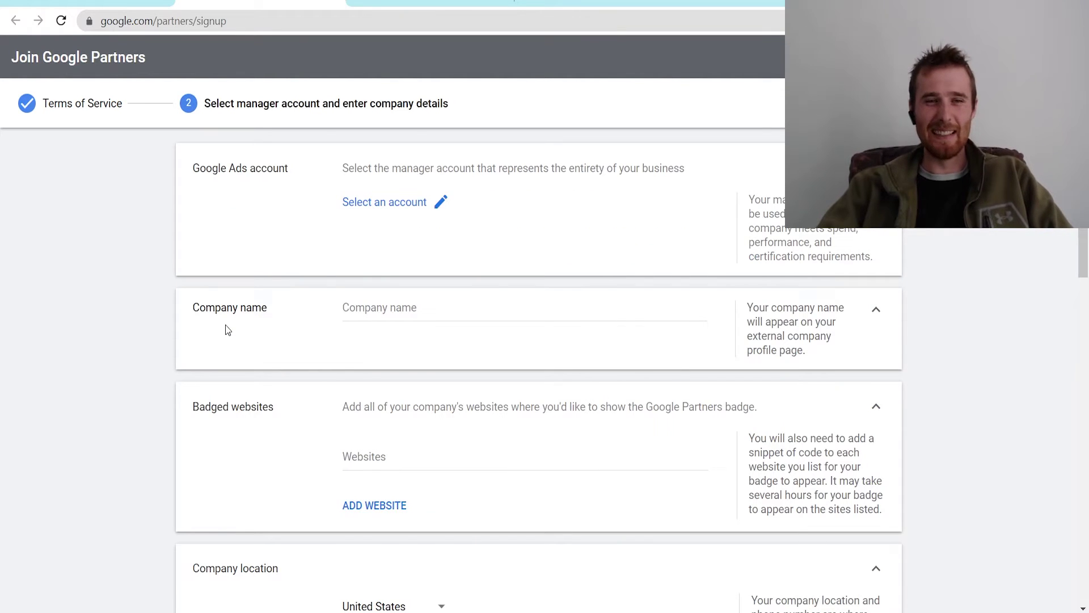
click(385, 204)
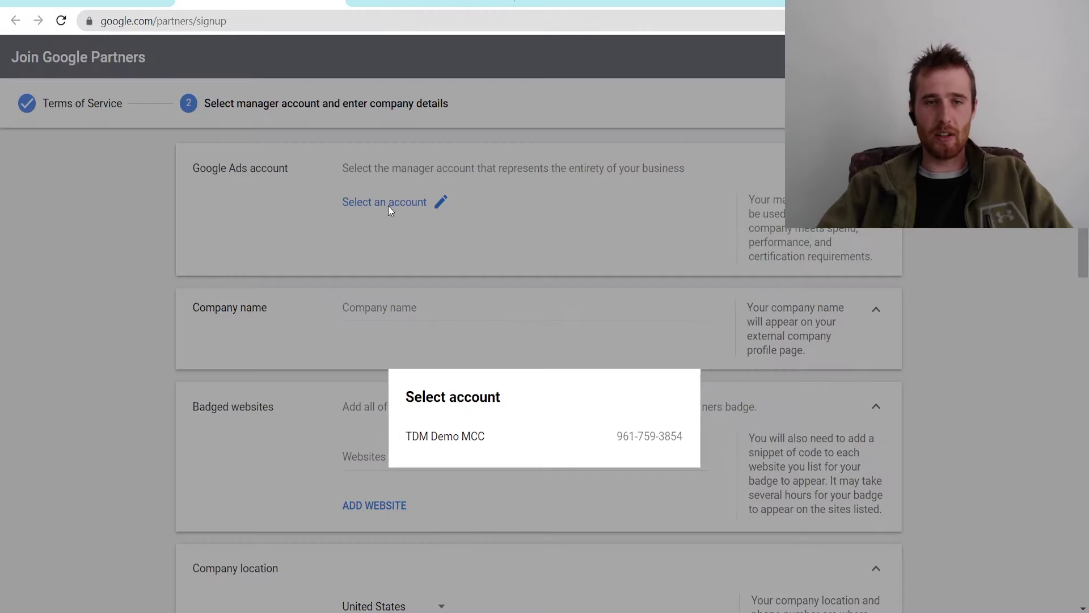
click(471, 434)
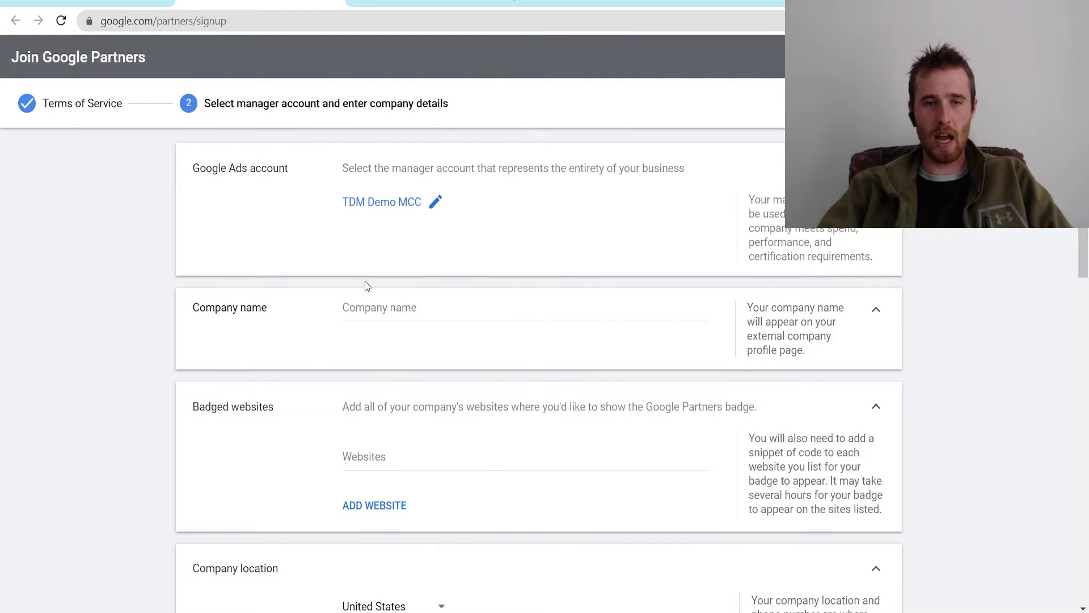
scroll(365, 285, down, 5)
scroll(554, 309, down, 5)
scroll(548, 309, down, 1)
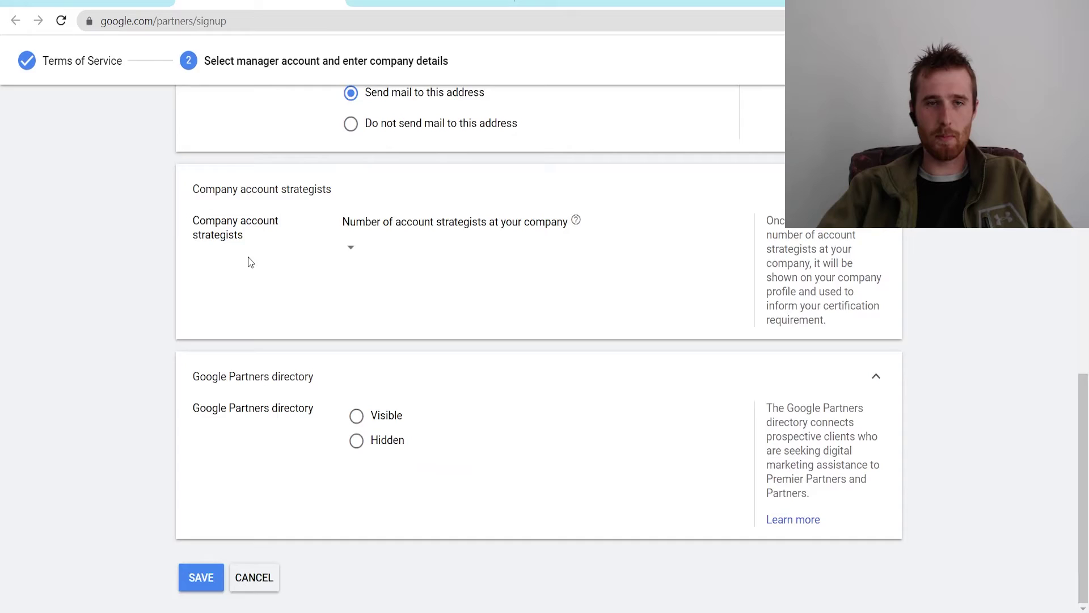
scroll(250, 262, up, 10)
scroll(508, 343, up, 2)
scroll(509, 343, down, 10)
scroll(508, 377, up, 4)
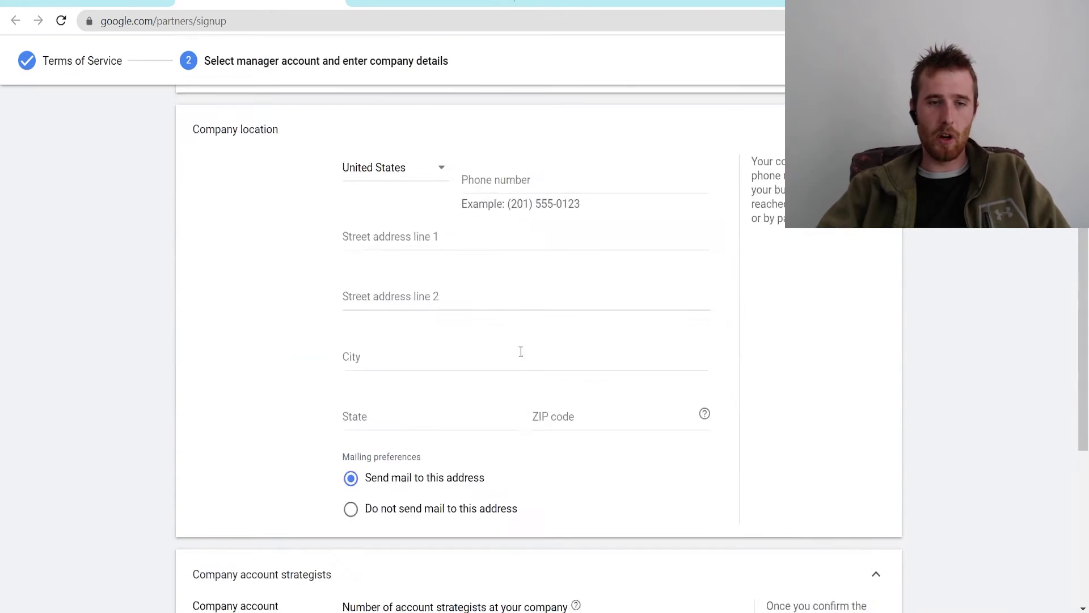
scroll(521, 352, up, 5)
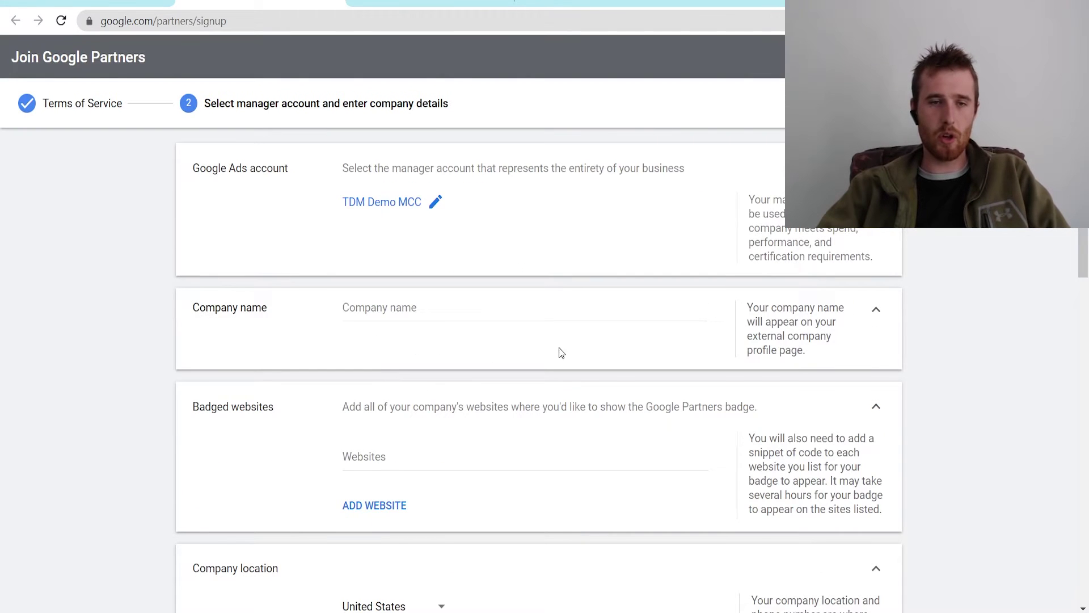
scroll(540, 360, down, 5)
scroll(390, 338, down, 4)
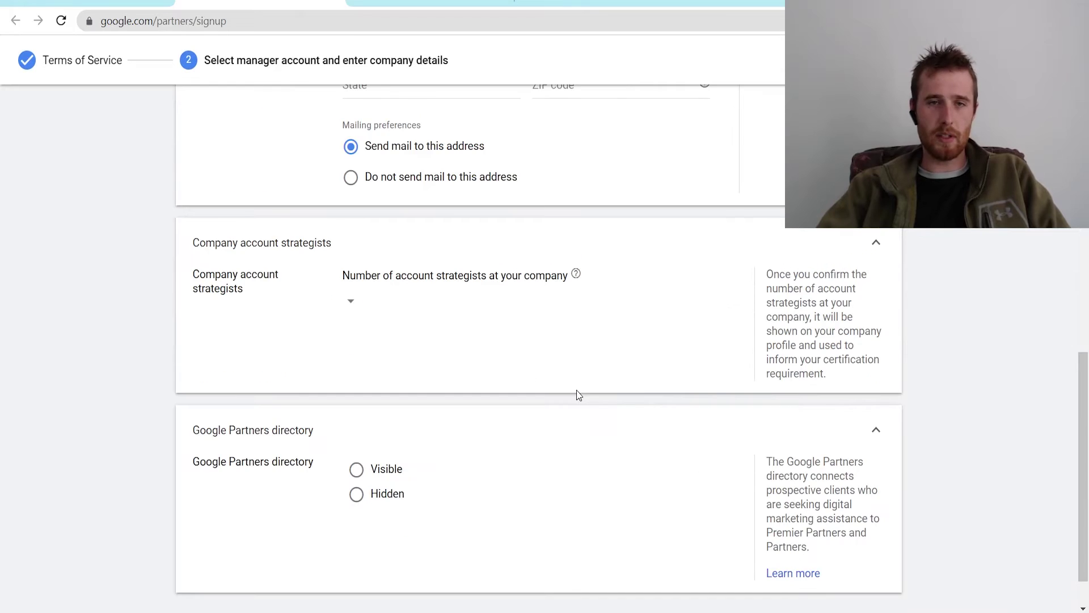
scroll(284, 397, down, 1)
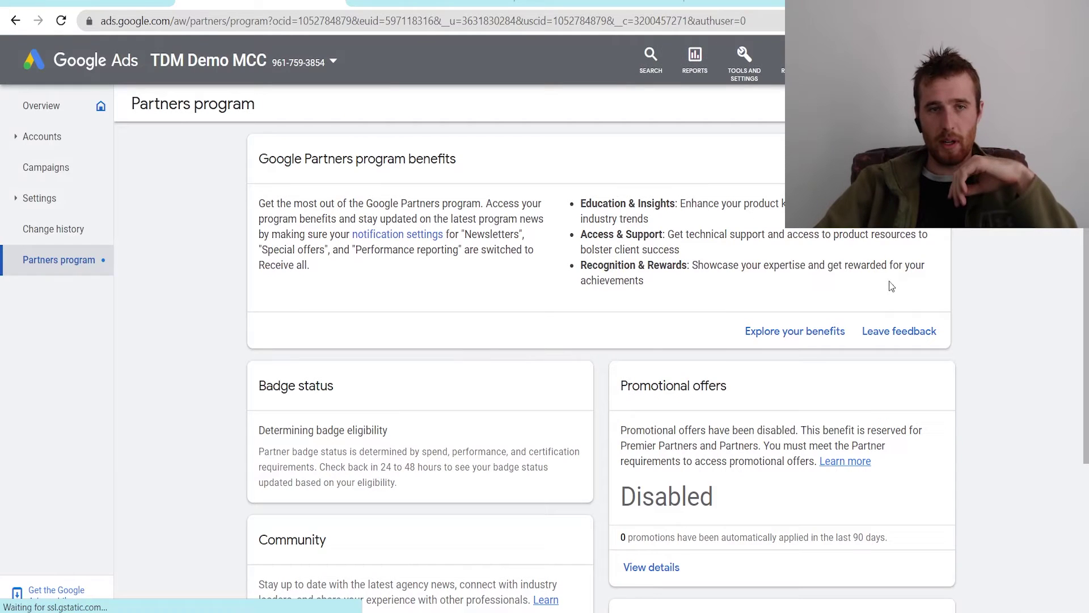
scroll(815, 311, down, 1)
scroll(619, 288, down, 3)
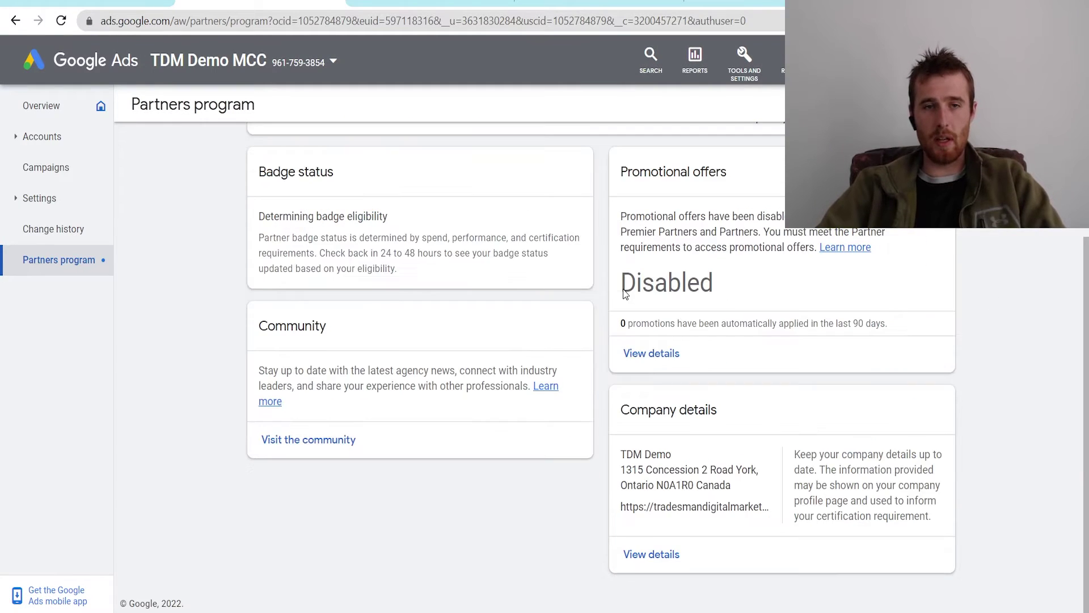
scroll(619, 288, up, 3)
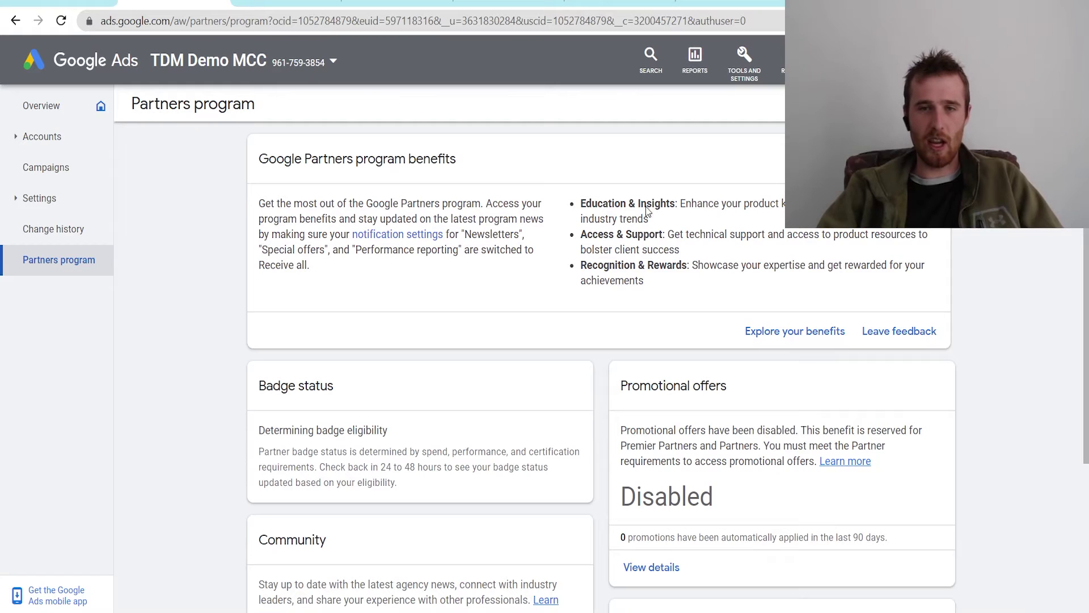
Review the Access & Support and Recognition & Rewards benefits and the badge eligibility waiting time.
mouse_move(593, 240)
mouse_down()
mouse_move(623, 243)
mouse_move(656, 271)
mouse_up()
click(567, 268)
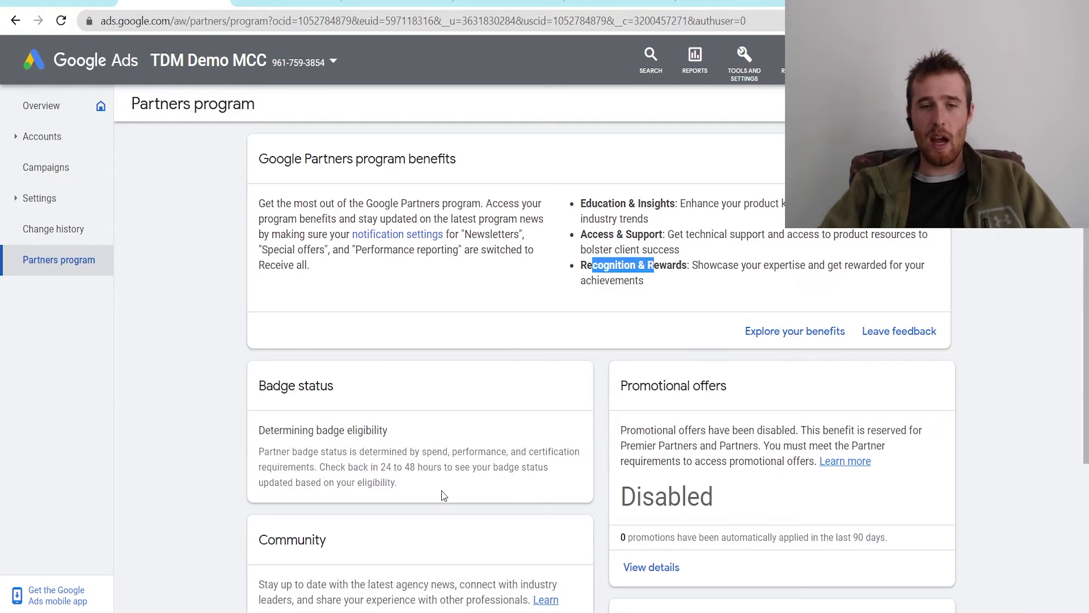
drag(440, 496, 344, 469)
click(424, 454)
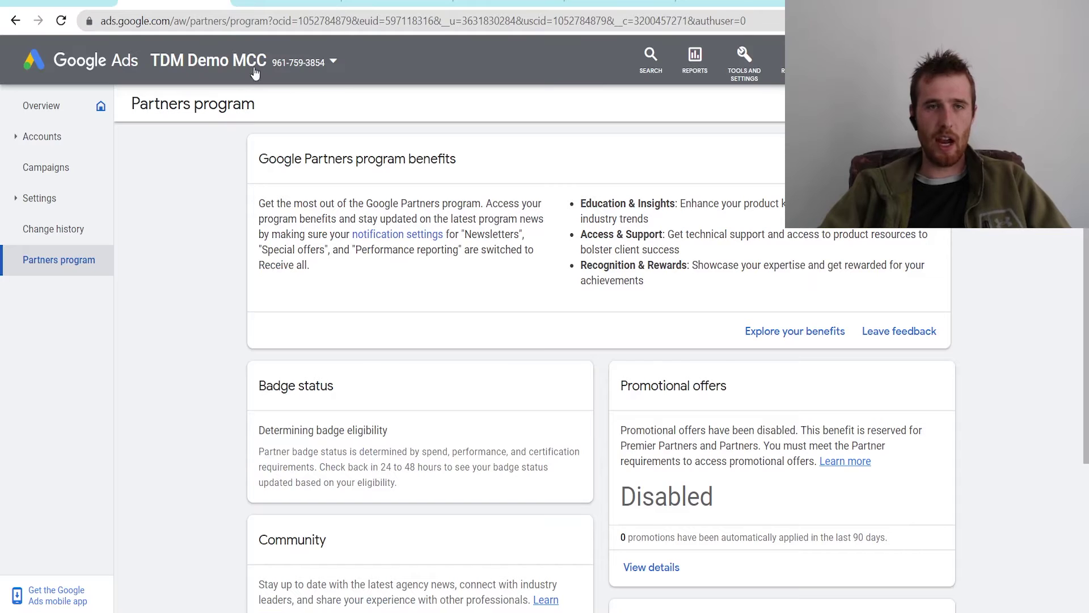
In the Help article, read the optimization score, recommendations and per-product certification requirements.
click(281, 3)
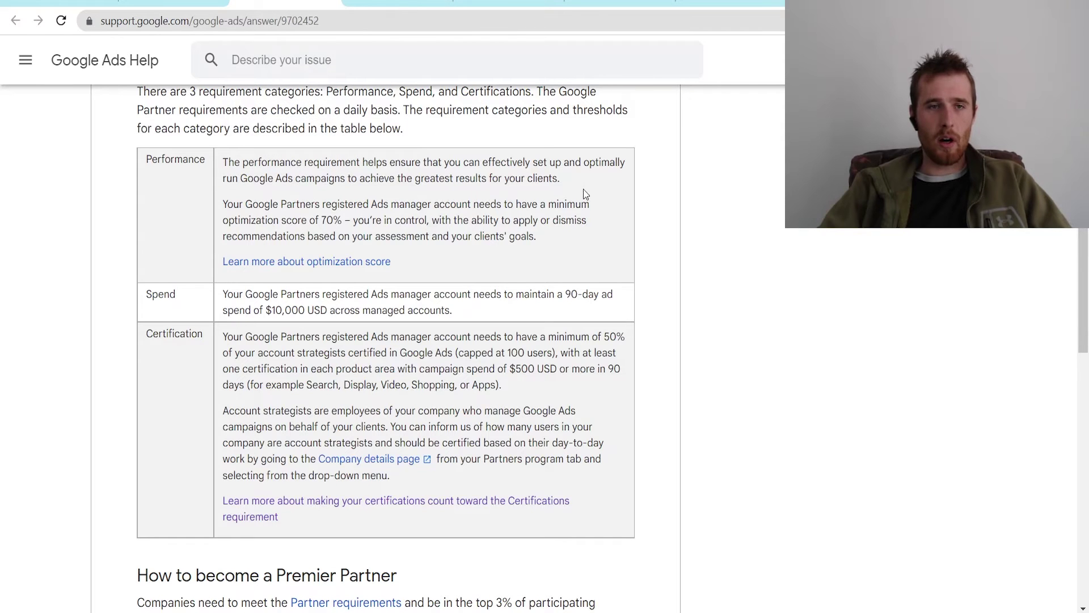
mouse_move(231, 202)
mouse_down()
mouse_move(520, 206)
mouse_move(560, 218)
mouse_move(320, 220)
mouse_move(422, 220)
mouse_up()
click(323, 236)
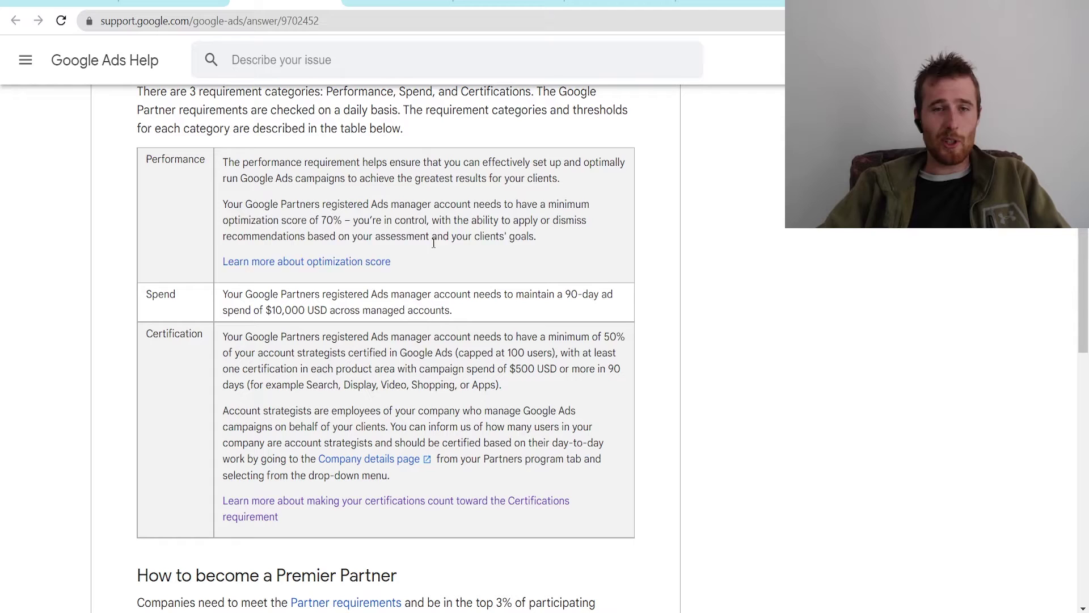
mouse_move(322, 236)
mouse_down()
mouse_move(392, 263)
mouse_move(323, 235)
mouse_up()
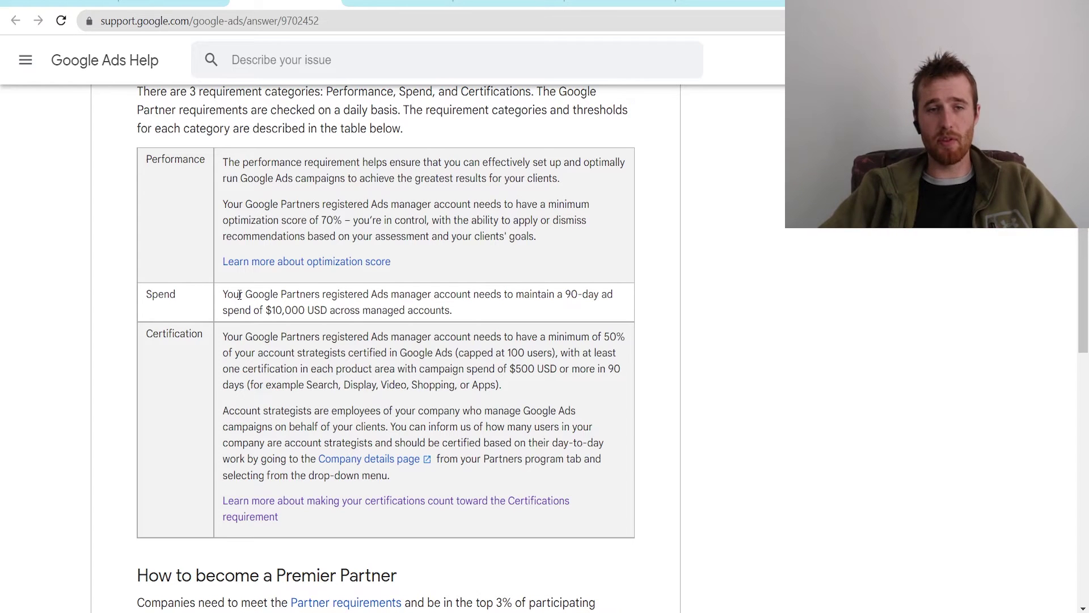
drag(245, 337, 459, 385)
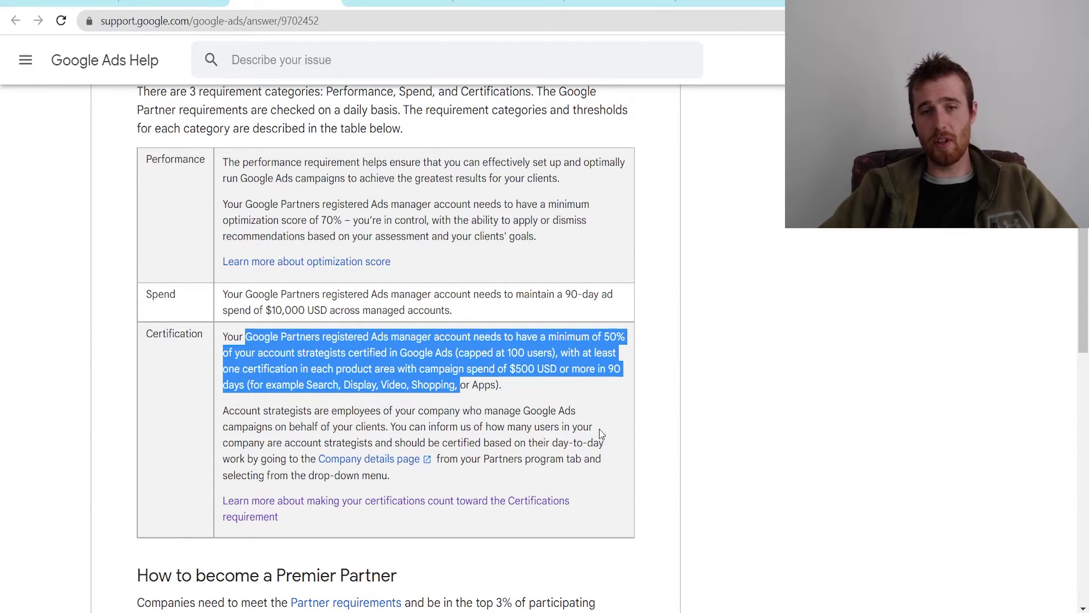
drag(555, 352, 530, 369)
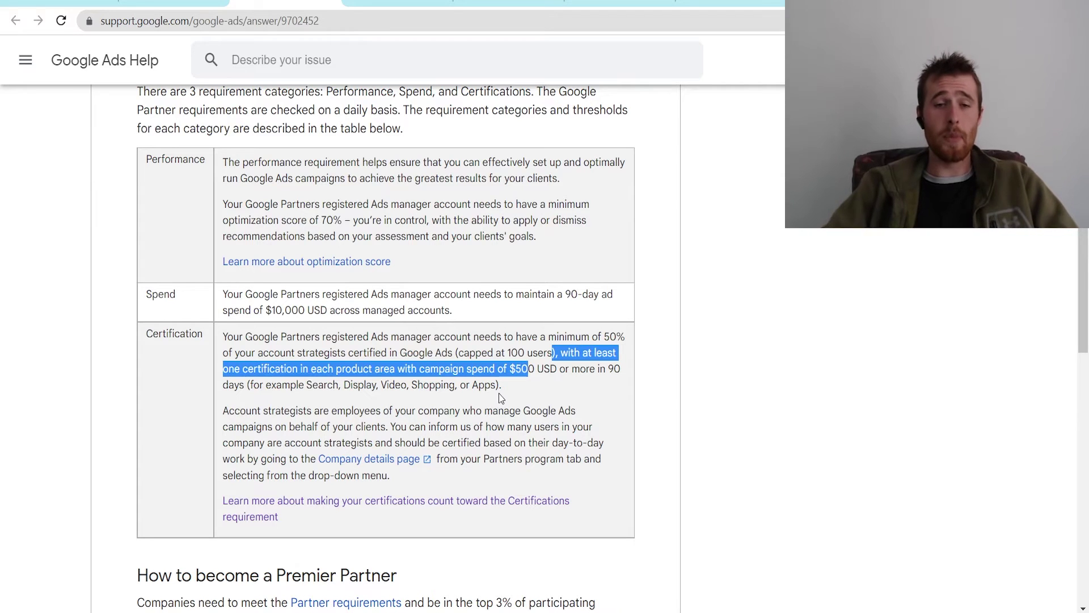
click(273, 390)
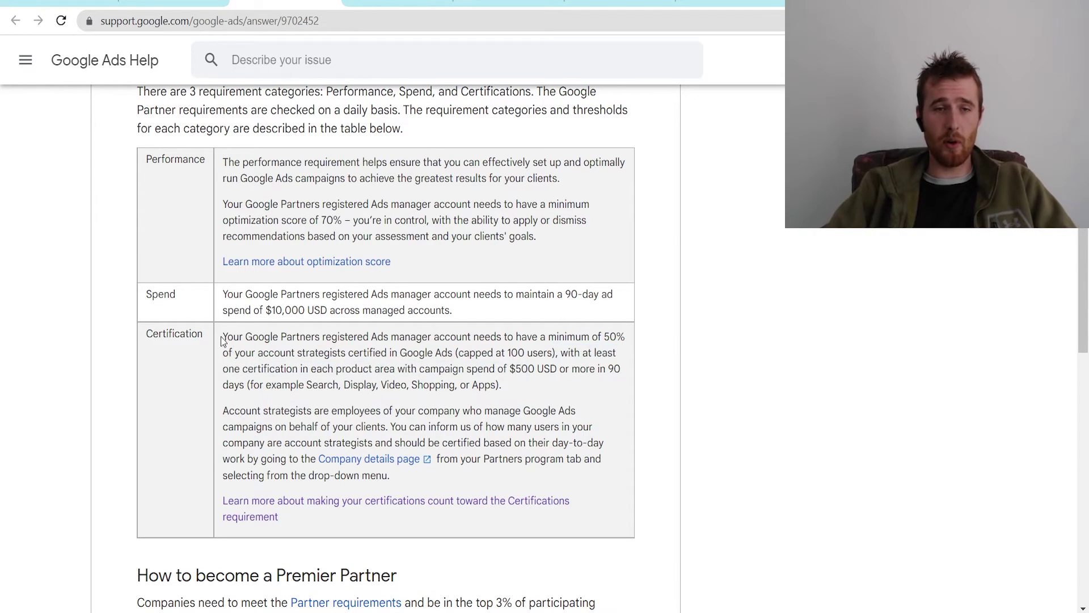
mouse_move(221, 340)
mouse_down()
mouse_move(361, 402)
mouse_move(475, 395)
mouse_up()
click(468, 397)
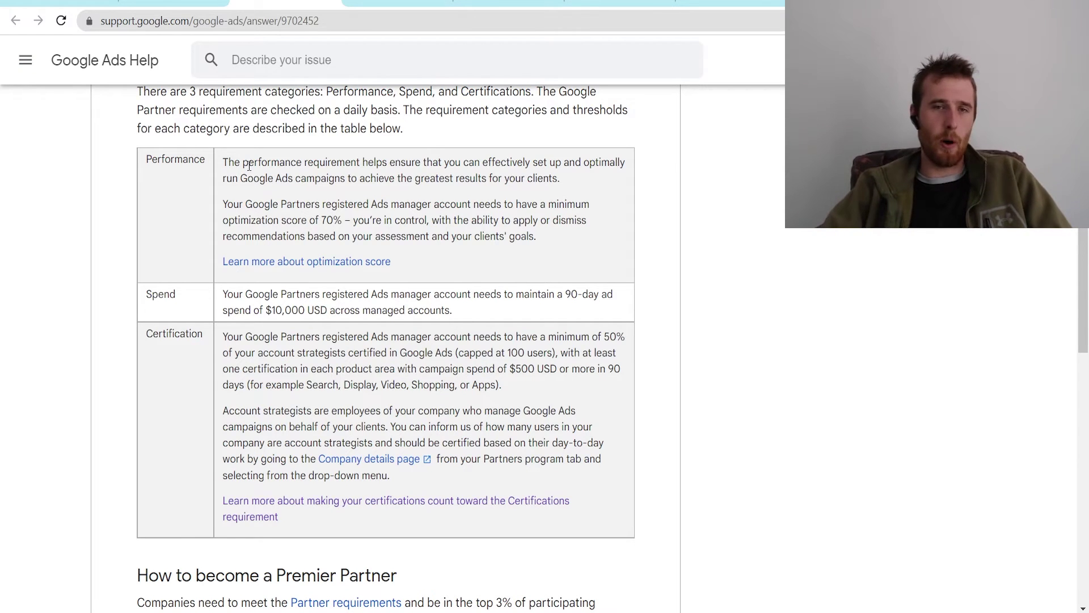
Highlight the 70% optimization score, 90-day $10,000 spend and certification requirements, then go to Skillshop.
drag(248, 166, 379, 207)
drag(261, 219, 332, 220)
mouse_move(229, 294)
mouse_down()
mouse_move(313, 318)
mouse_move(342, 312)
mouse_up()
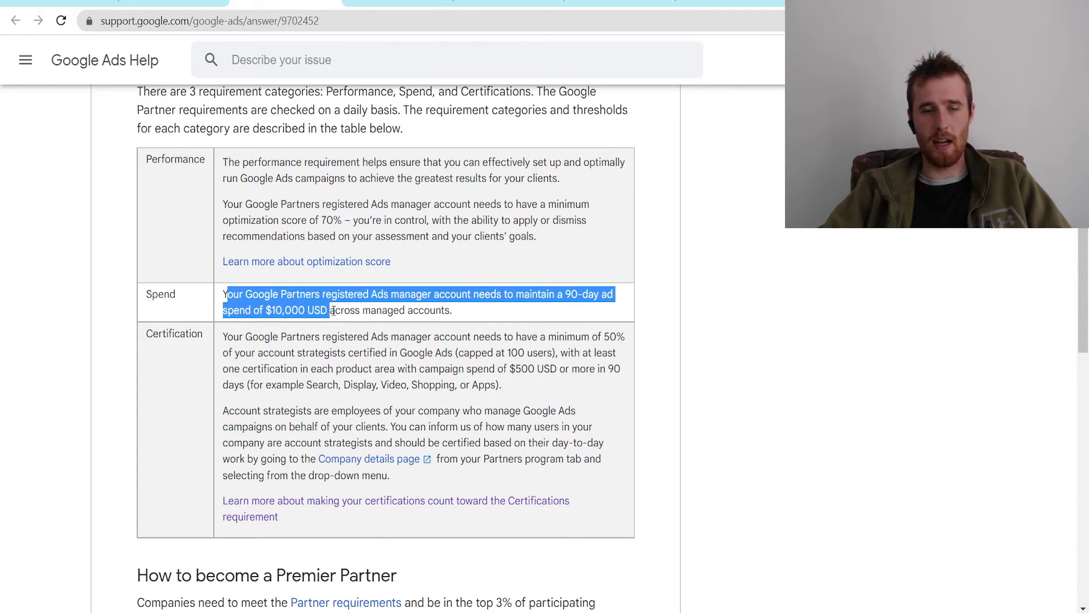
drag(300, 369, 436, 381)
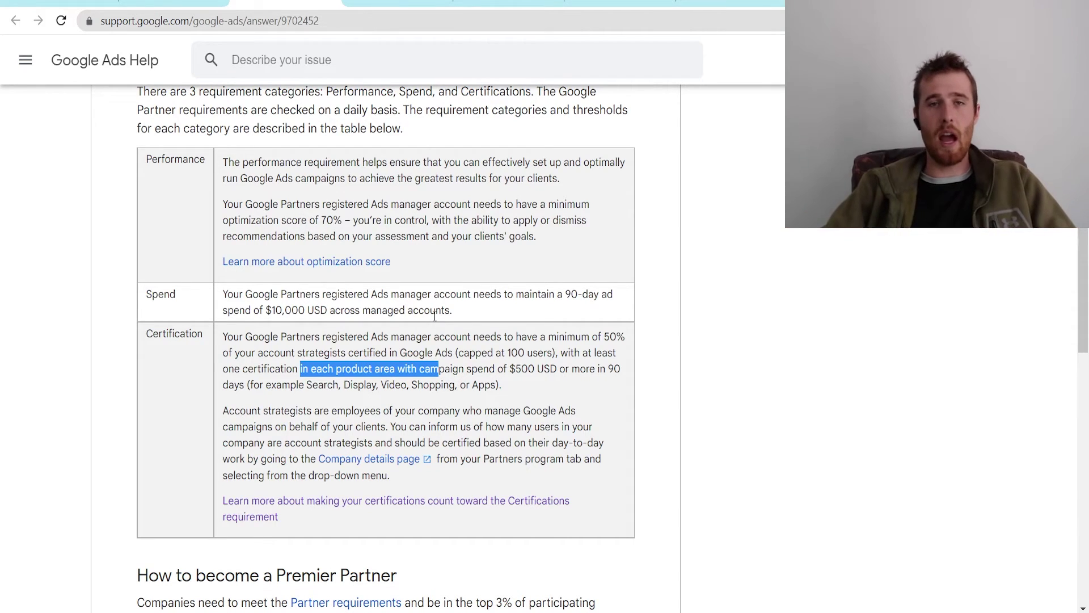
key(ctrl+Tab)
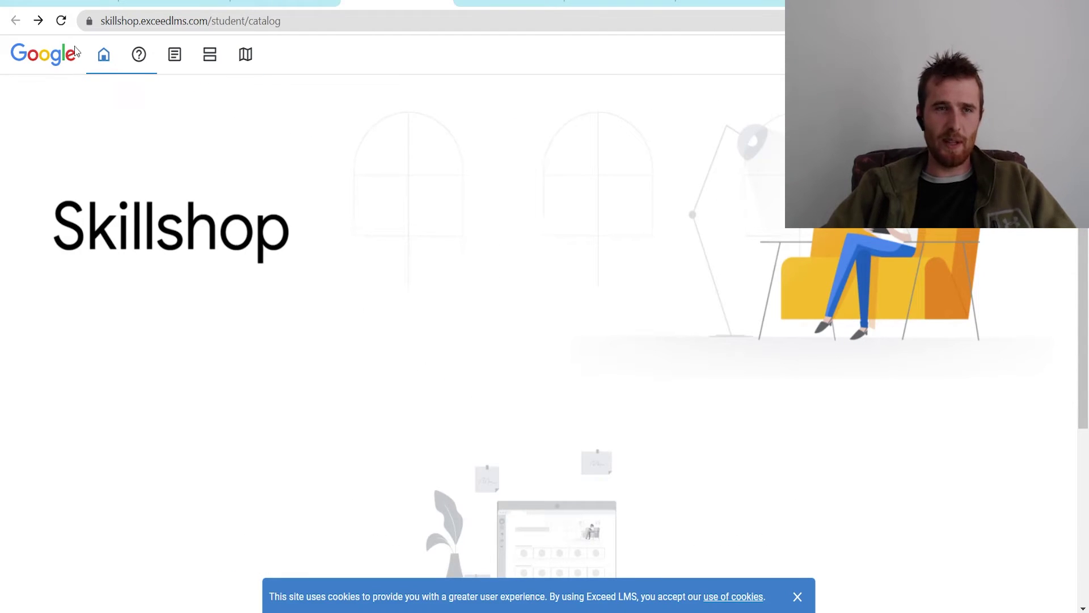
scroll(756, 318, down, 3)
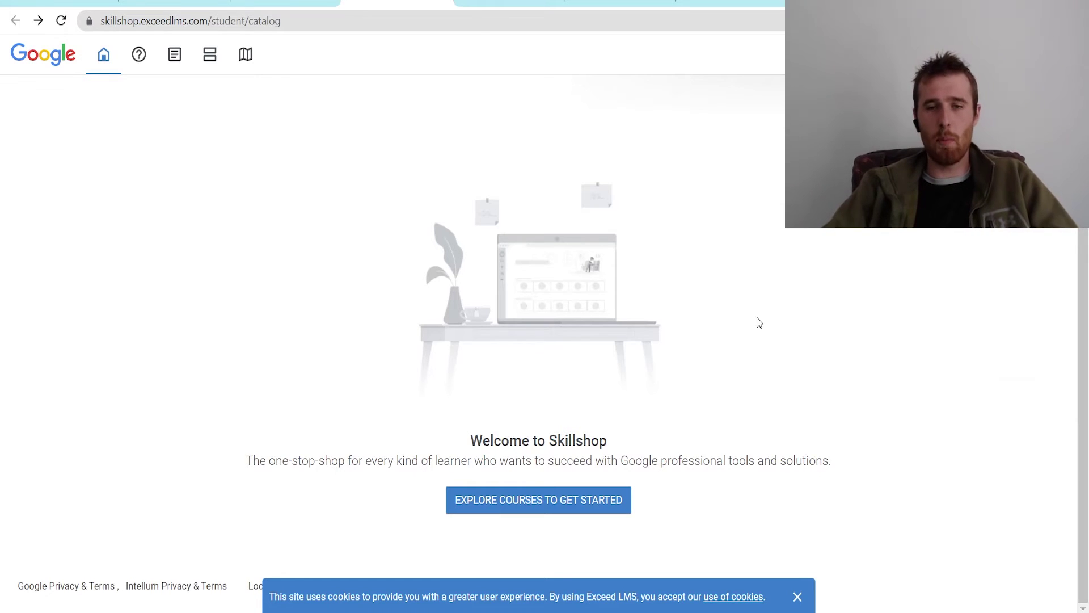
scroll(810, 323, up, 3)
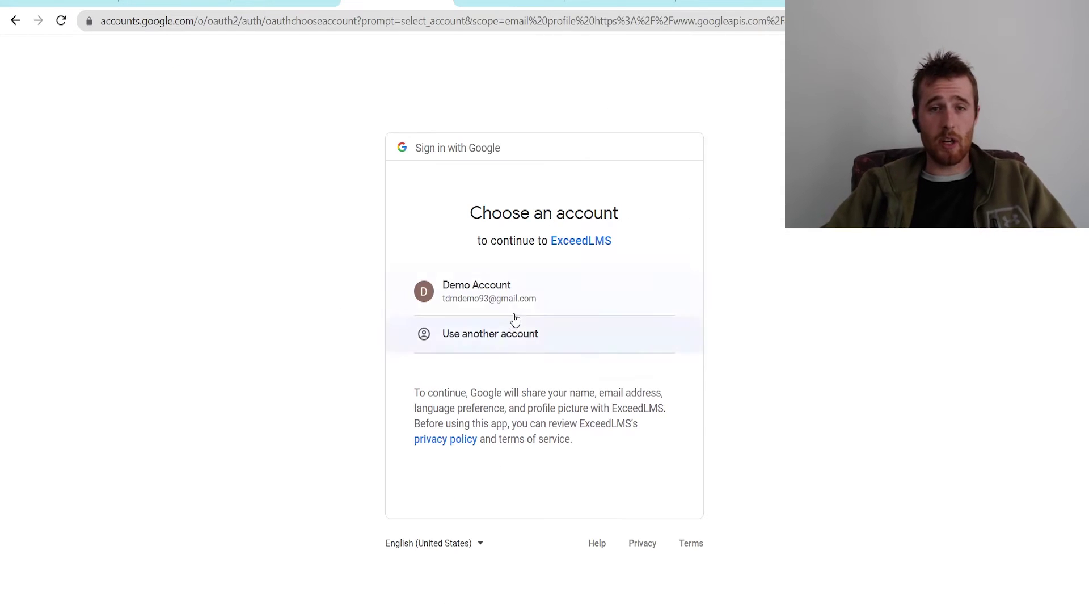
Sign in with Google, connect the Google Ads account, and submit the profile with timezone and language.
click(476, 294)
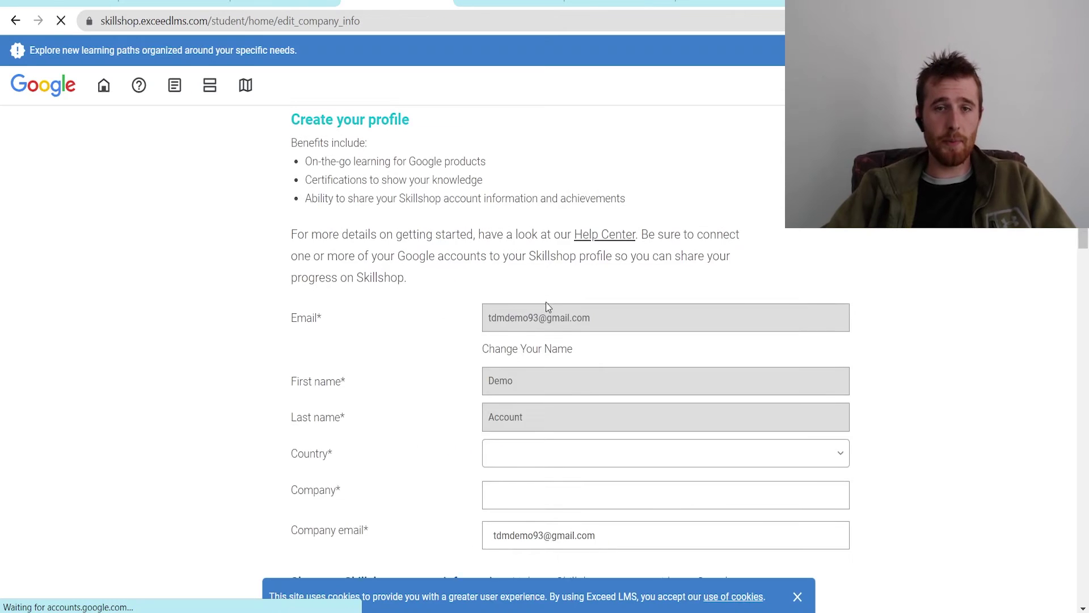
scroll(838, 297, down, 1)
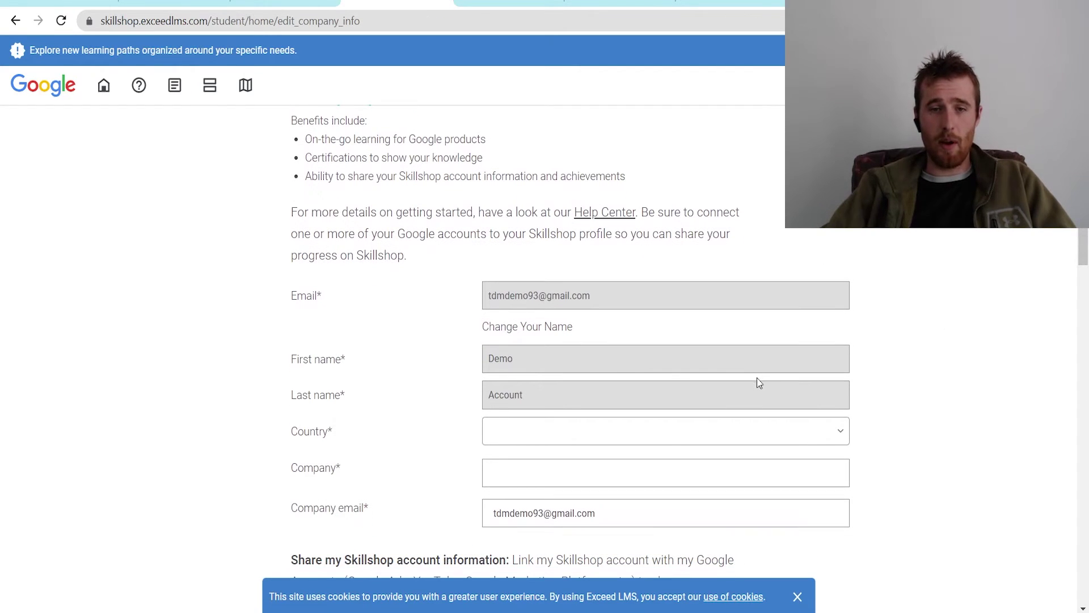
scroll(367, 275, up, 1)
scroll(556, 414, down, 3)
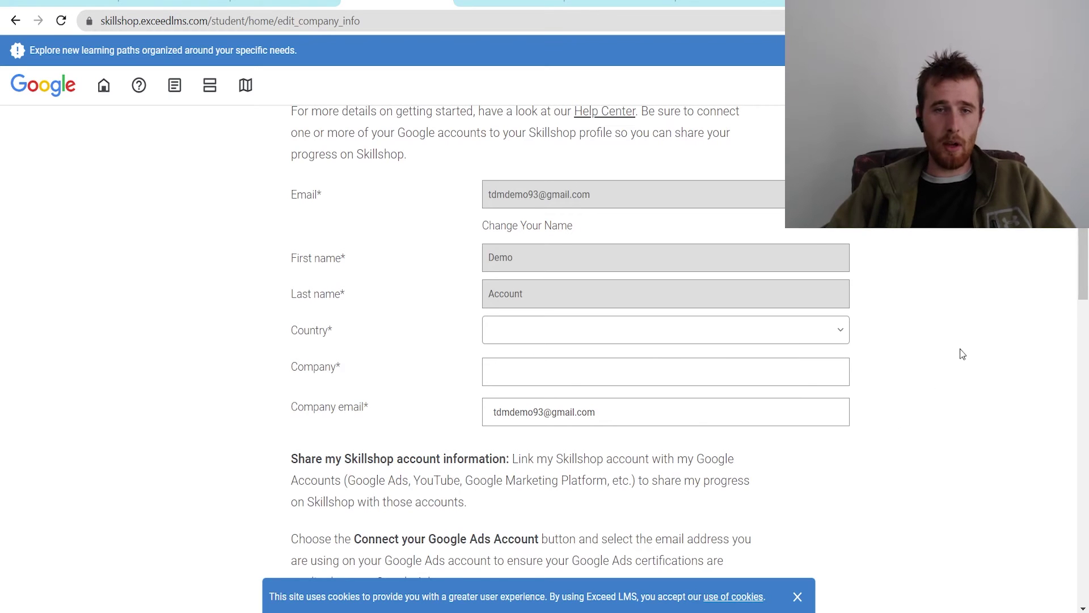
scroll(962, 353, down, 1)
scroll(523, 293, down, 2)
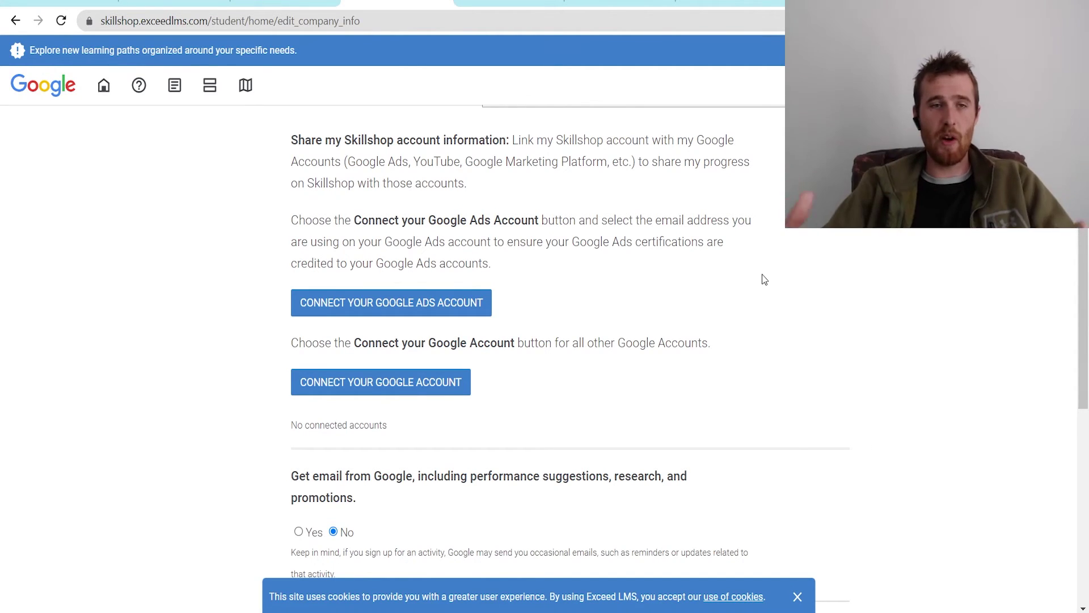
scroll(722, 471, down, 4)
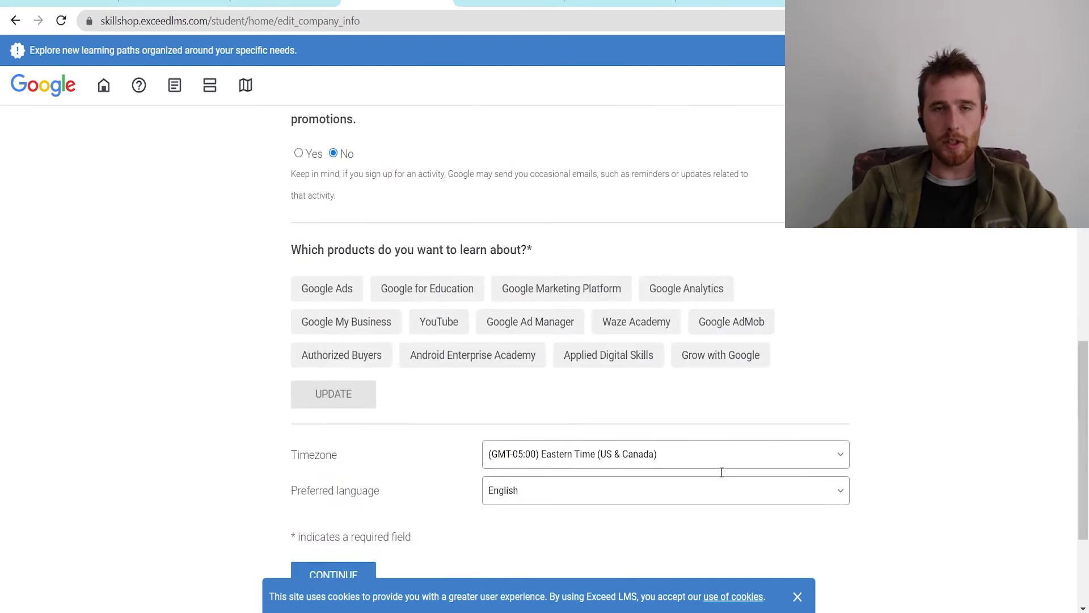
scroll(755, 418, up, 1)
scroll(281, 238, up, 1)
scroll(325, 323, up, 1)
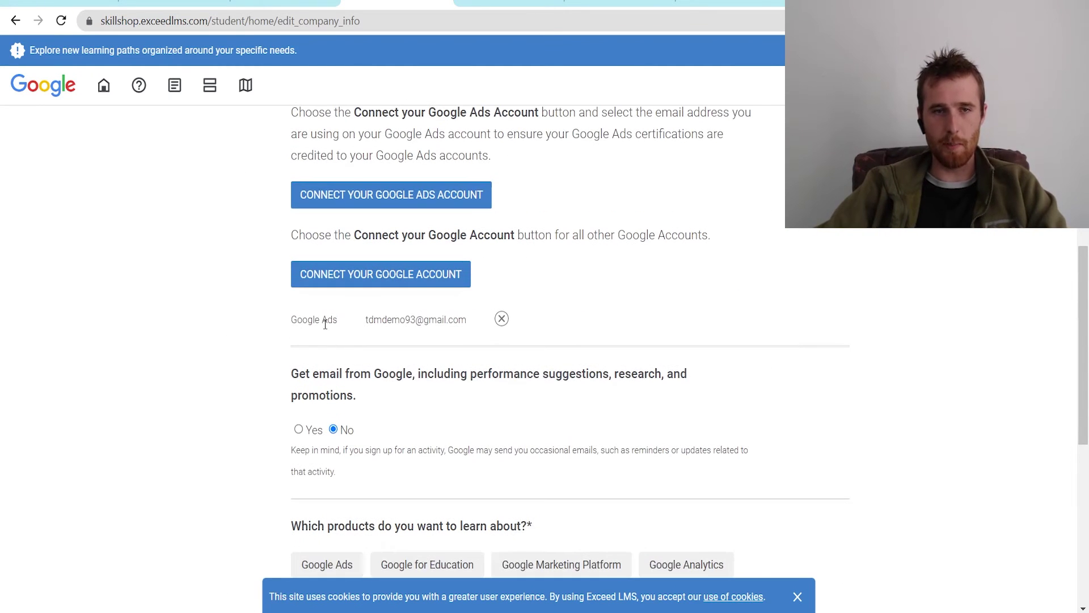
drag(297, 331, 422, 337)
click(367, 332)
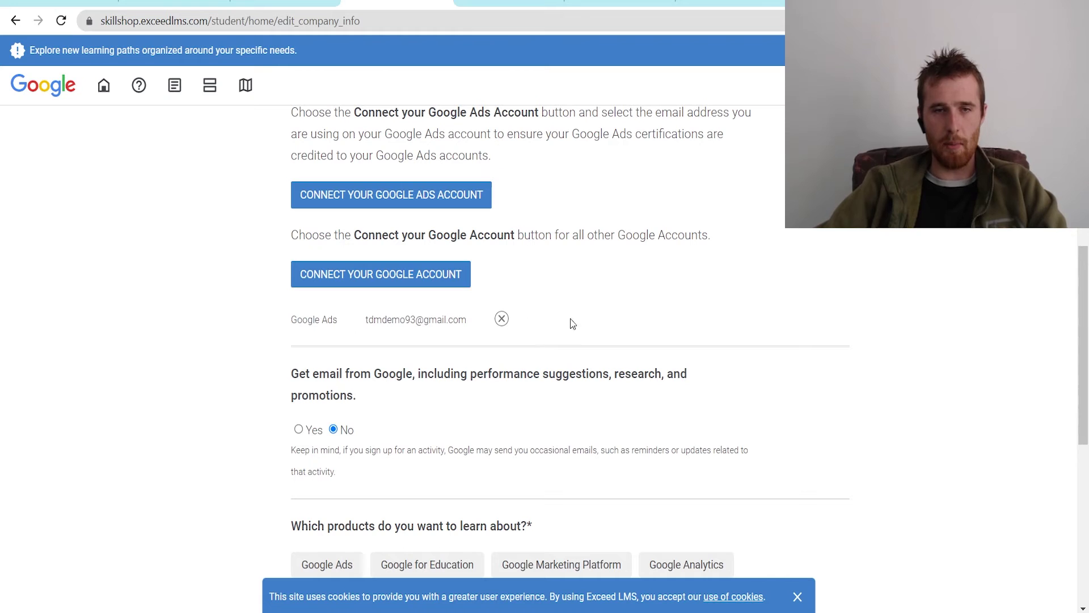
scroll(688, 302, down, 3)
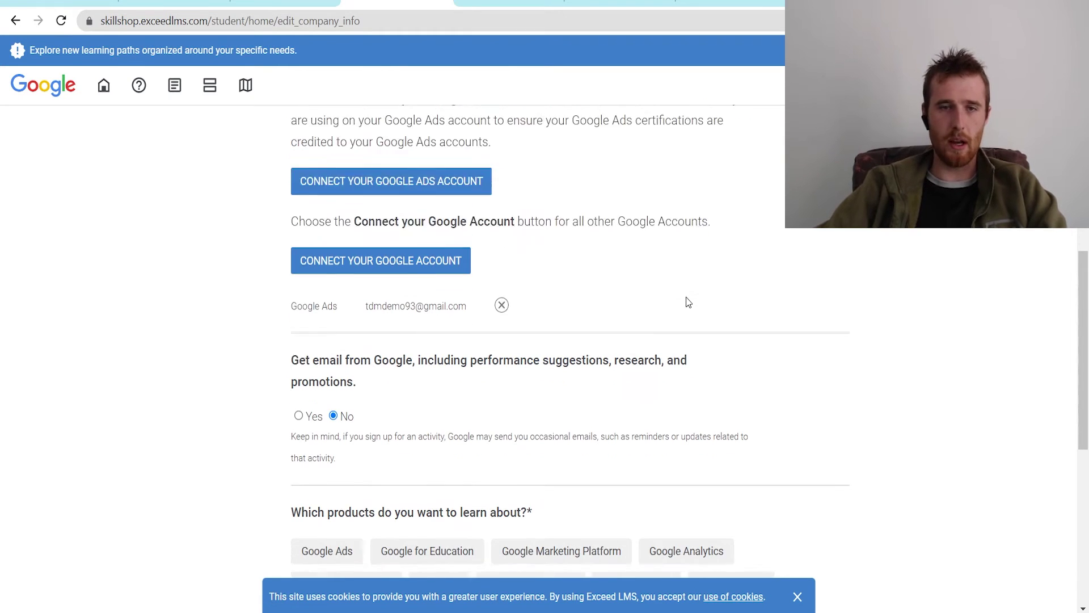
scroll(574, 452, up, 1)
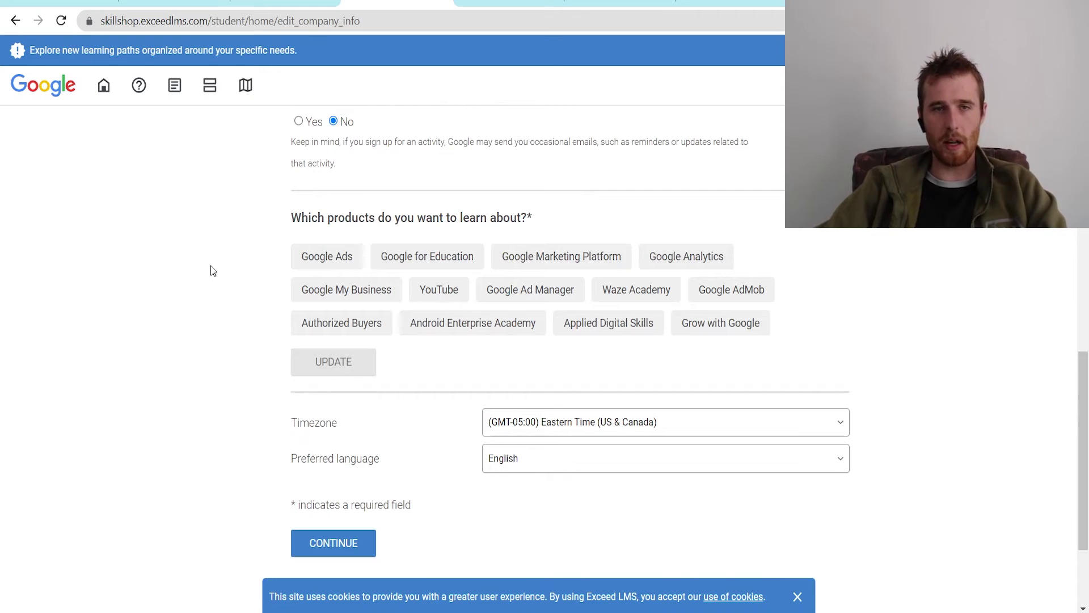
scroll(281, 264, up, 1)
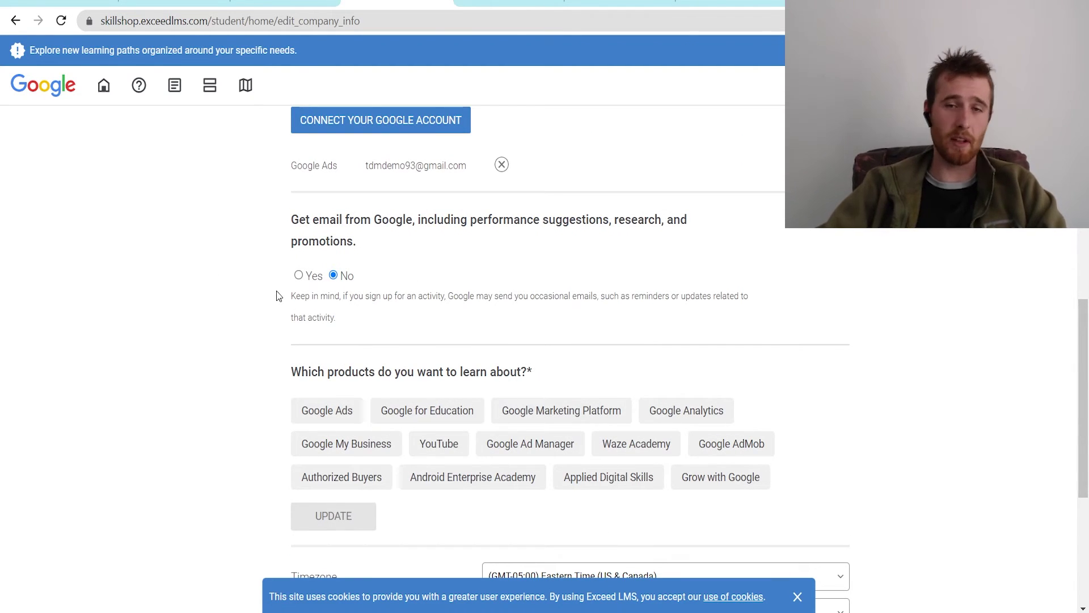
middle_click(216, 351)
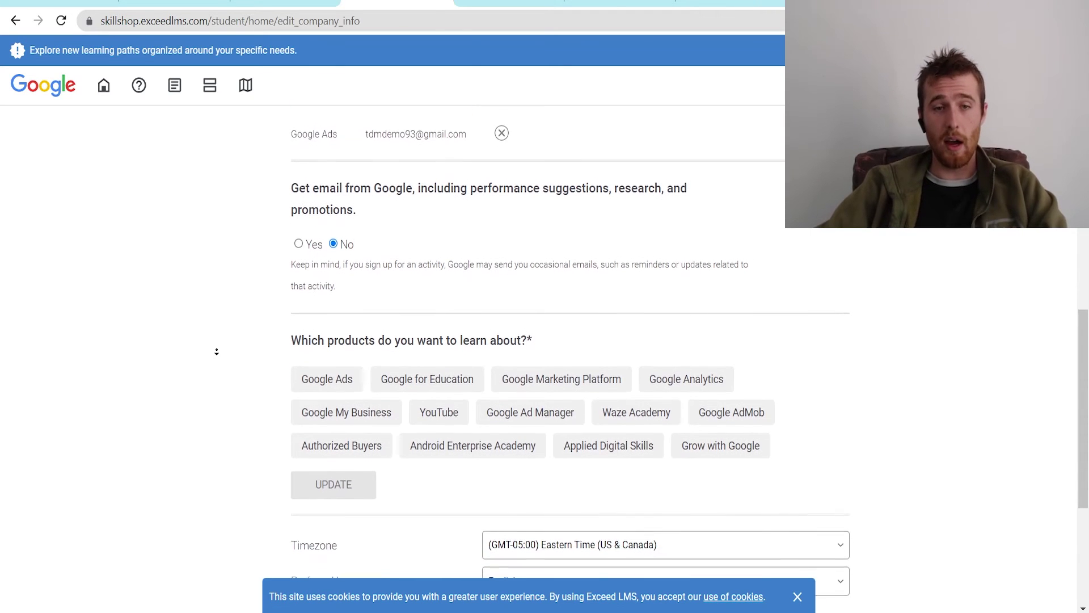
click(528, 323)
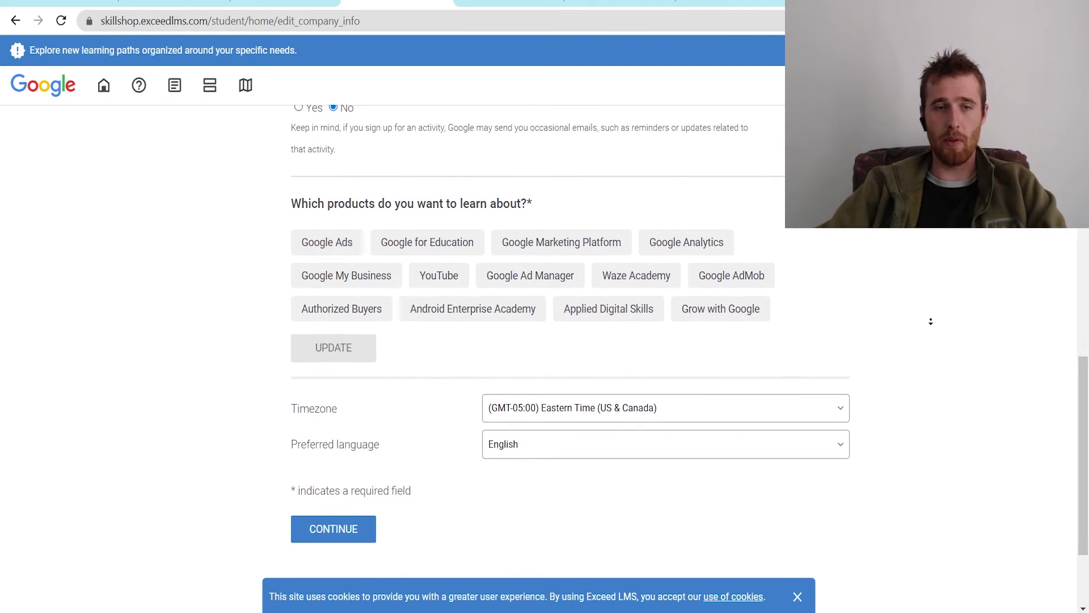
click(930, 321)
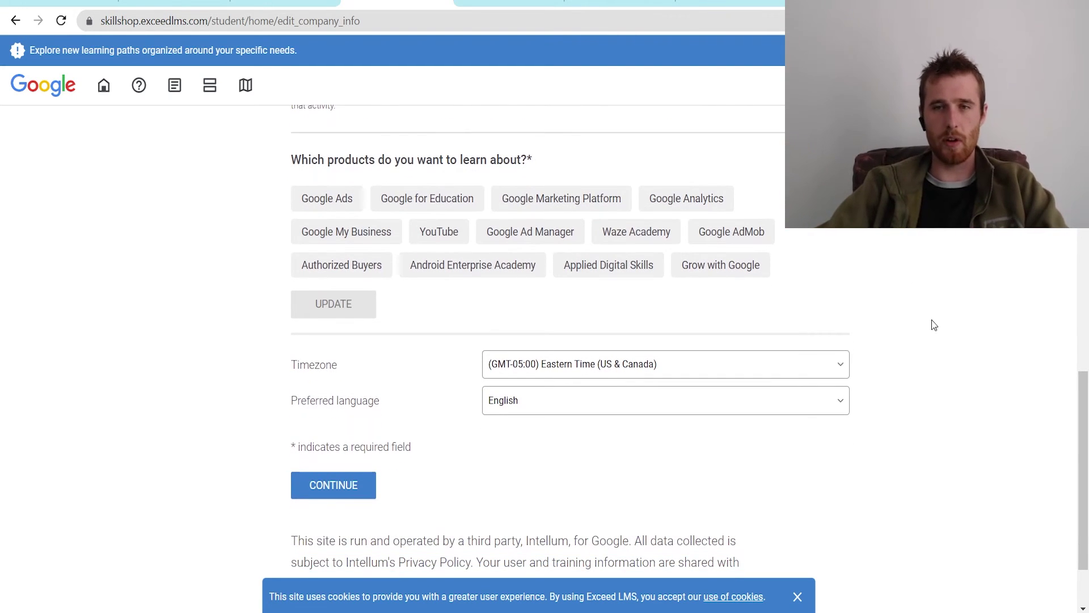
scroll(851, 383, down, 1)
click(371, 430)
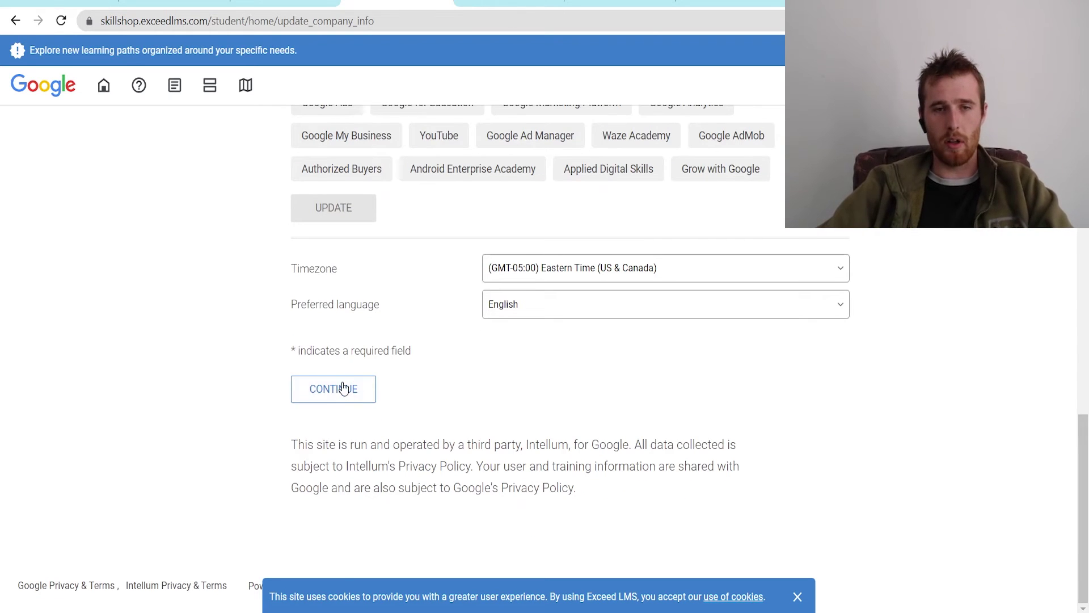
Tick 'I accept the Terms of Service' on the Skillshop agreement page and submit it.
click(342, 399)
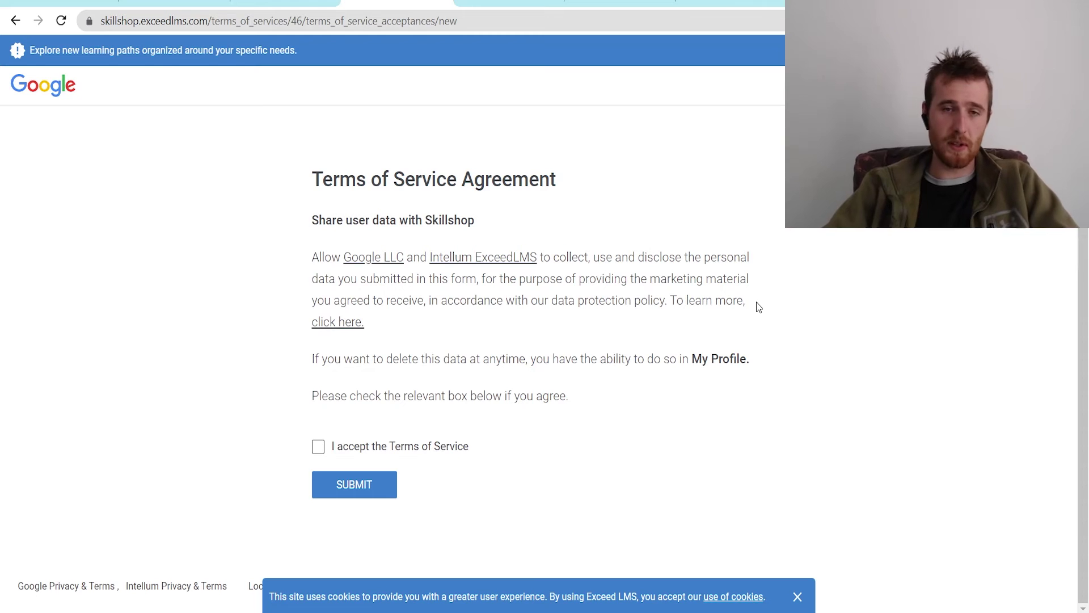
click(398, 450)
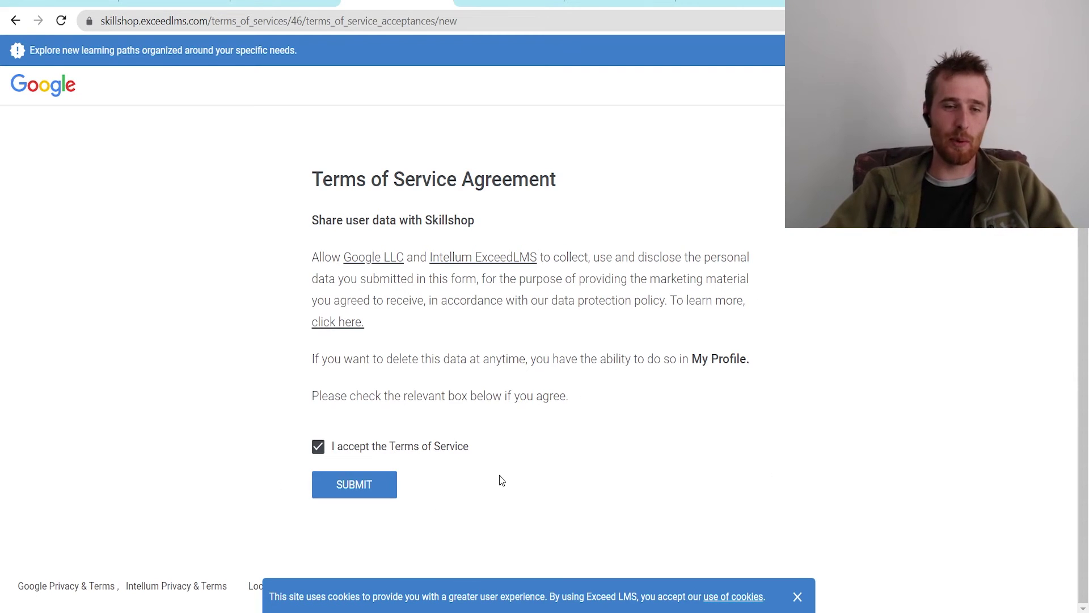
click(362, 483)
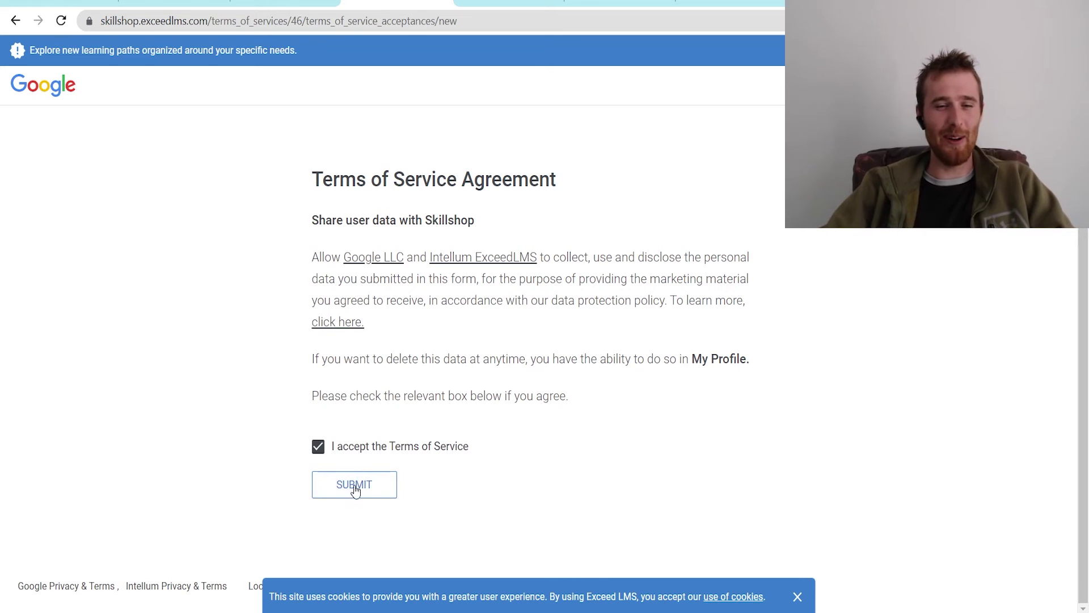
click(349, 490)
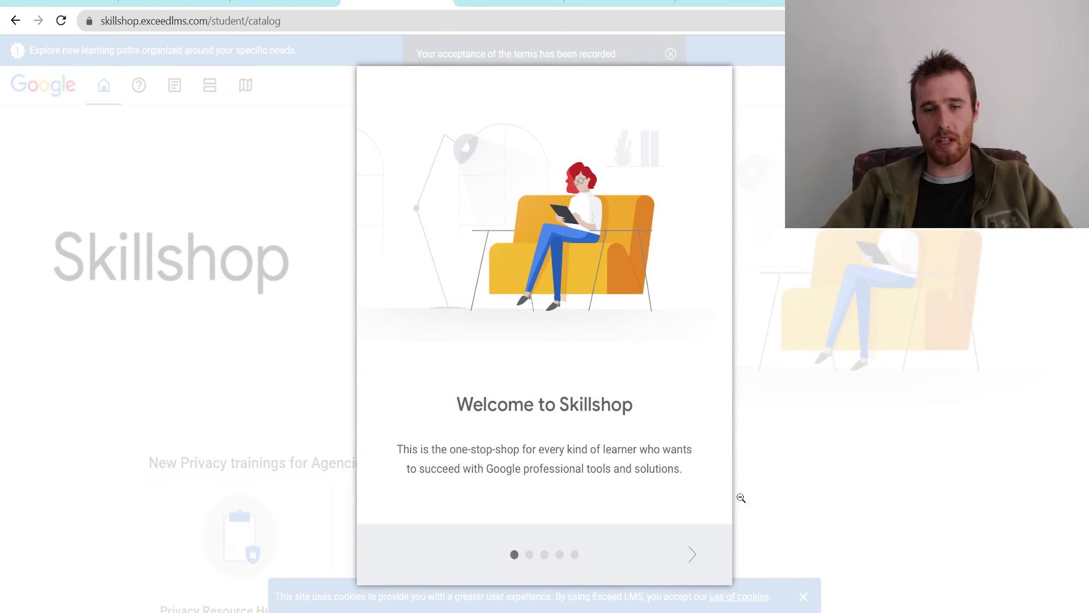
Step through and close the welcome tour, dismiss the terms notice, and browse All Topics.
click(703, 555)
click(694, 555)
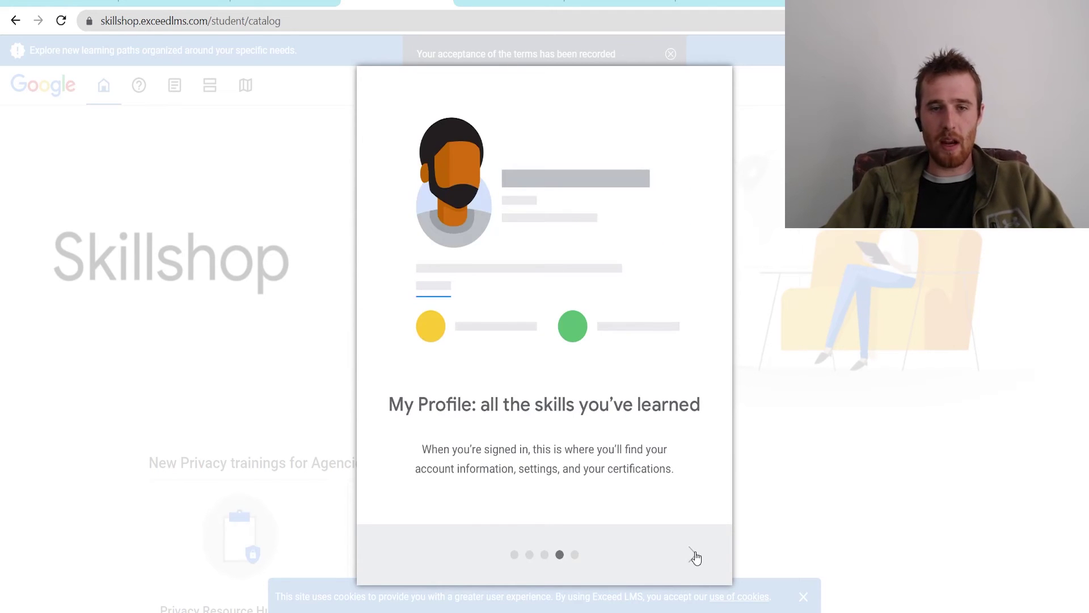
click(695, 555)
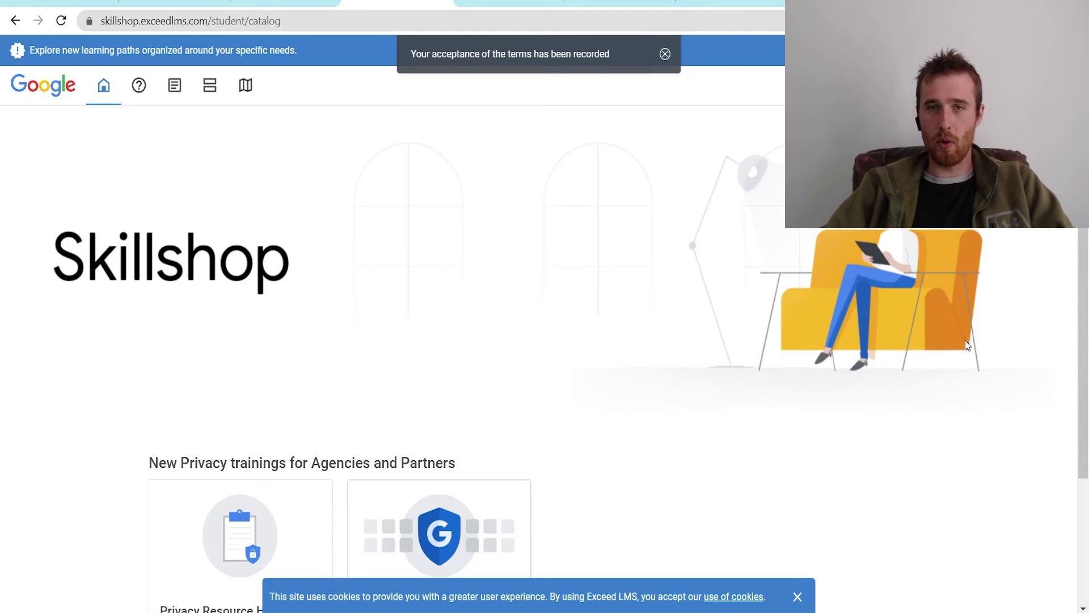
click(663, 55)
scroll(823, 485, down, 2)
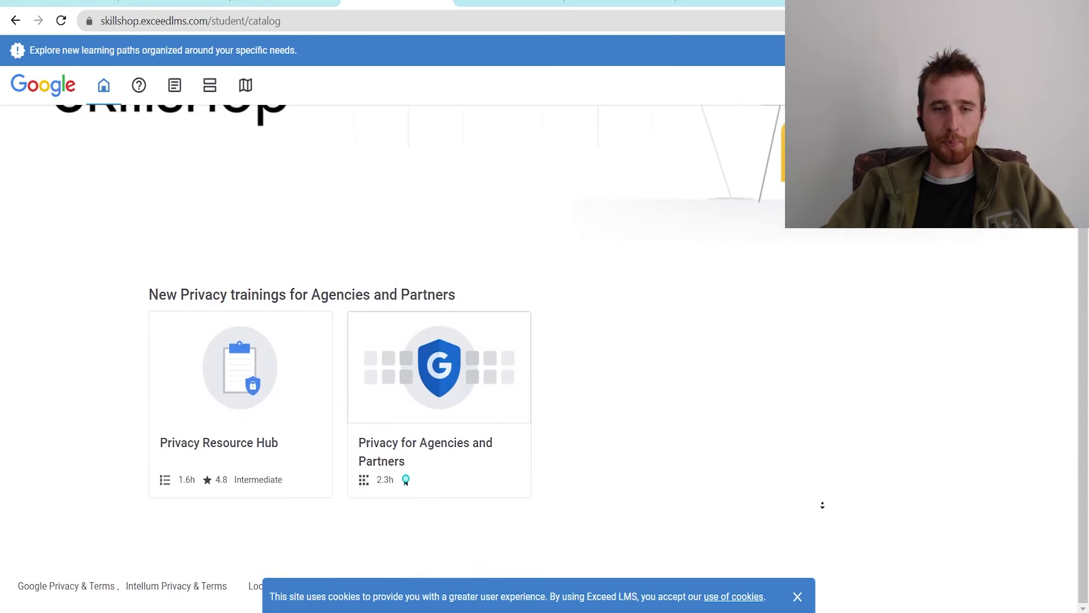
scroll(764, 462, up, 2)
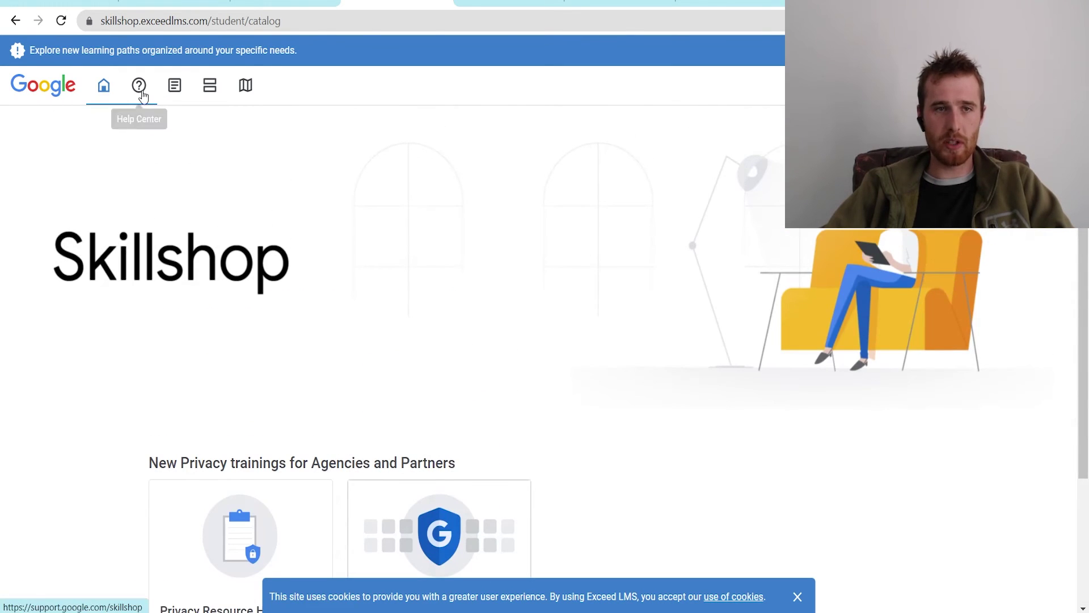
click(210, 92)
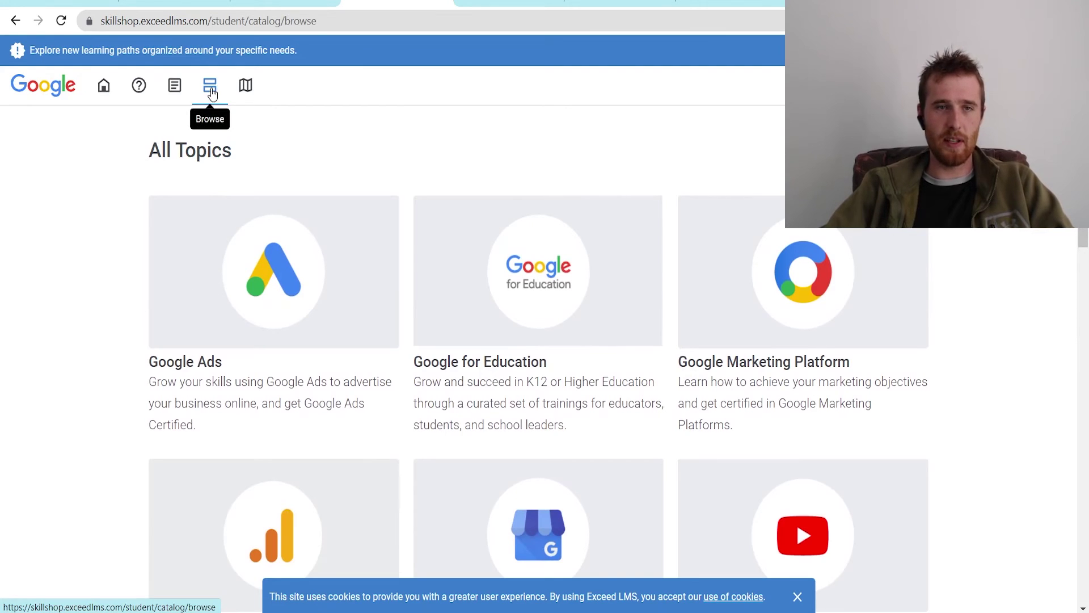
Open the Google Ads topic and then its Google Ads Certifications collection.
click(244, 320)
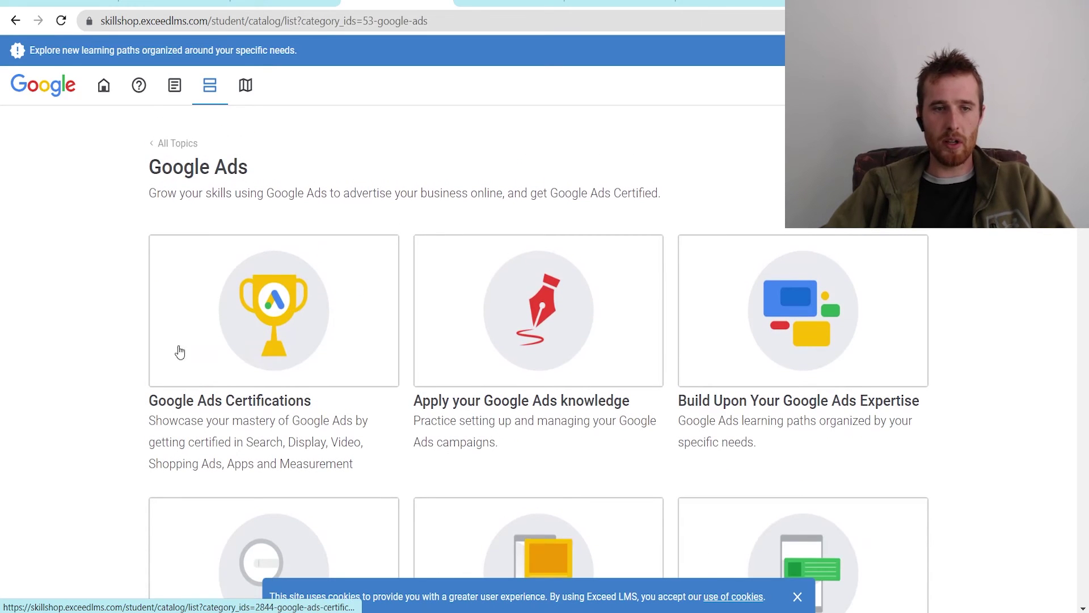
click(263, 337)
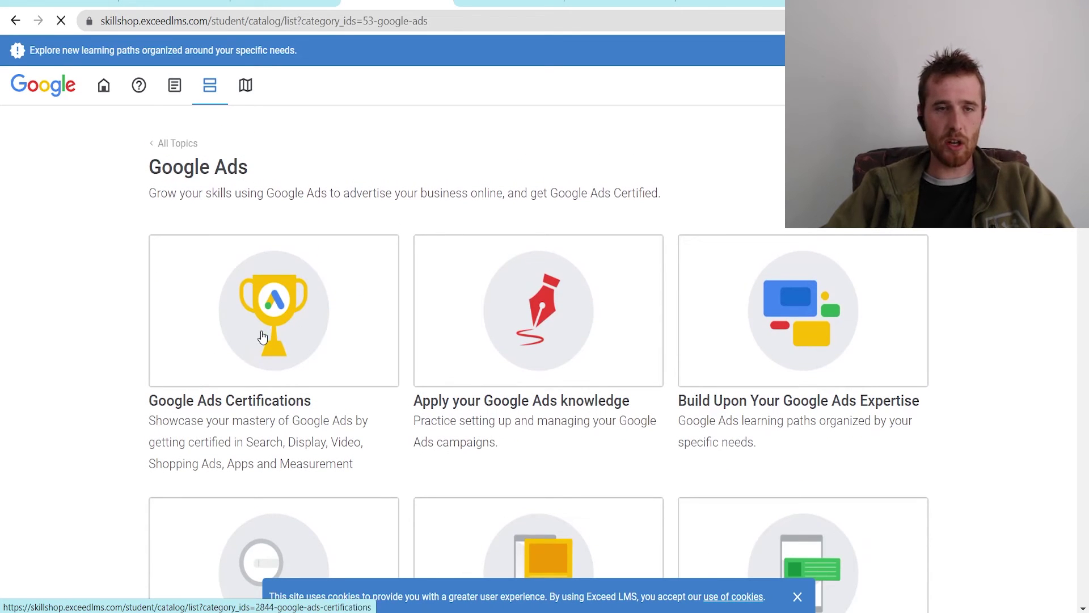
scroll(351, 316, down, 1)
scroll(443, 340, down, 4)
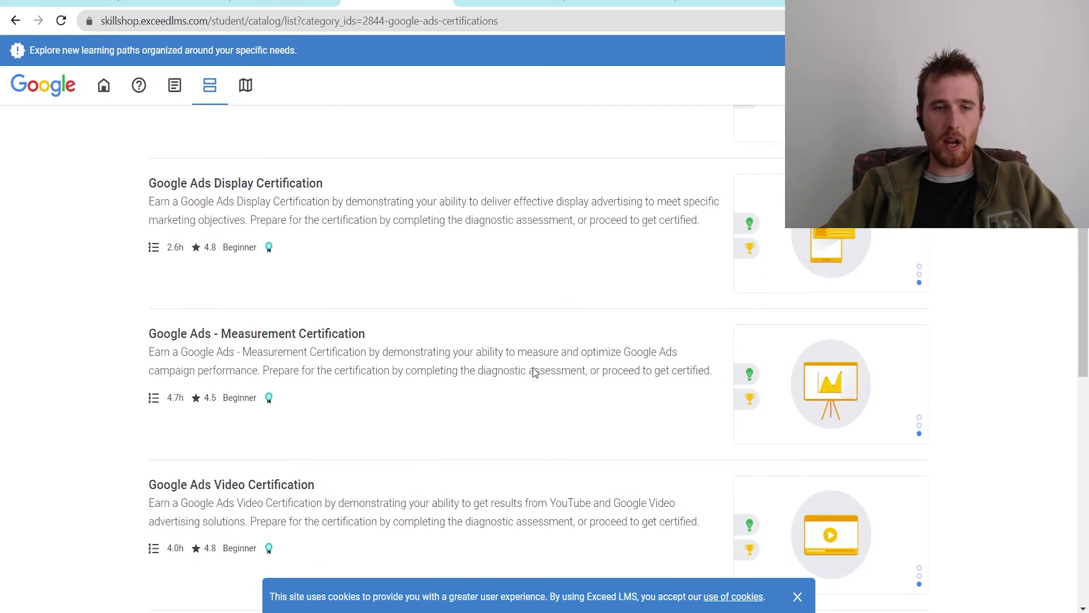
scroll(531, 368, up, 3)
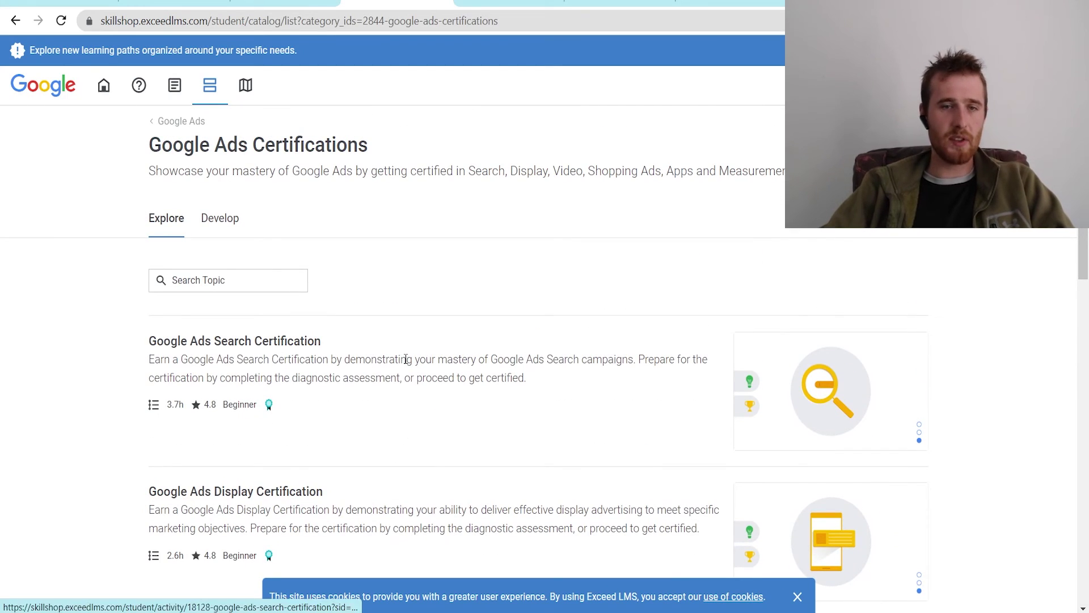
scroll(405, 358, down, 1)
scroll(406, 359, down, 3)
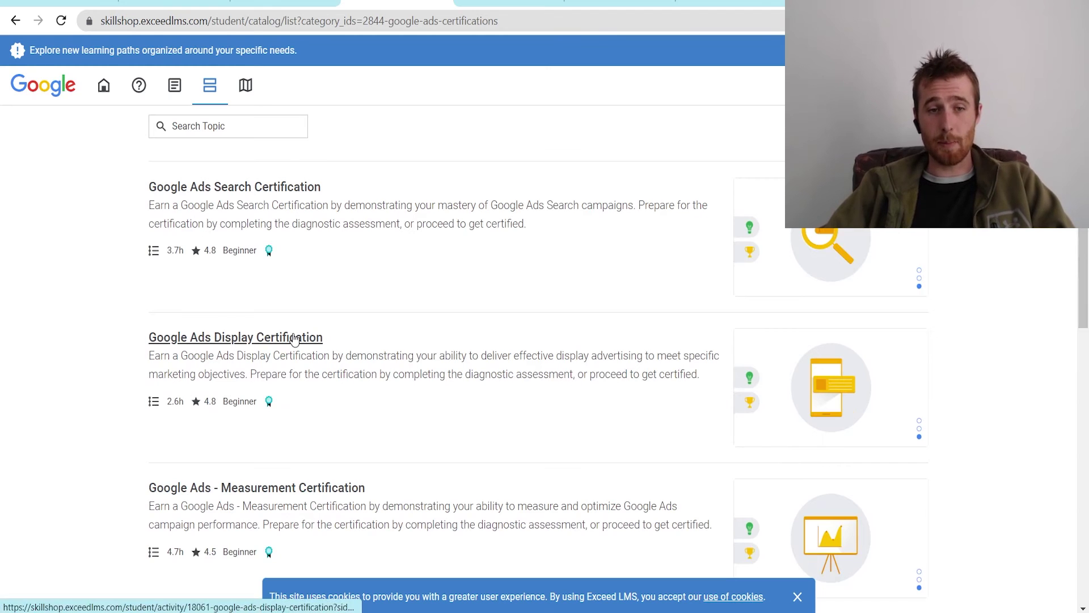
scroll(357, 370, down, 3)
scroll(202, 473, down, 3)
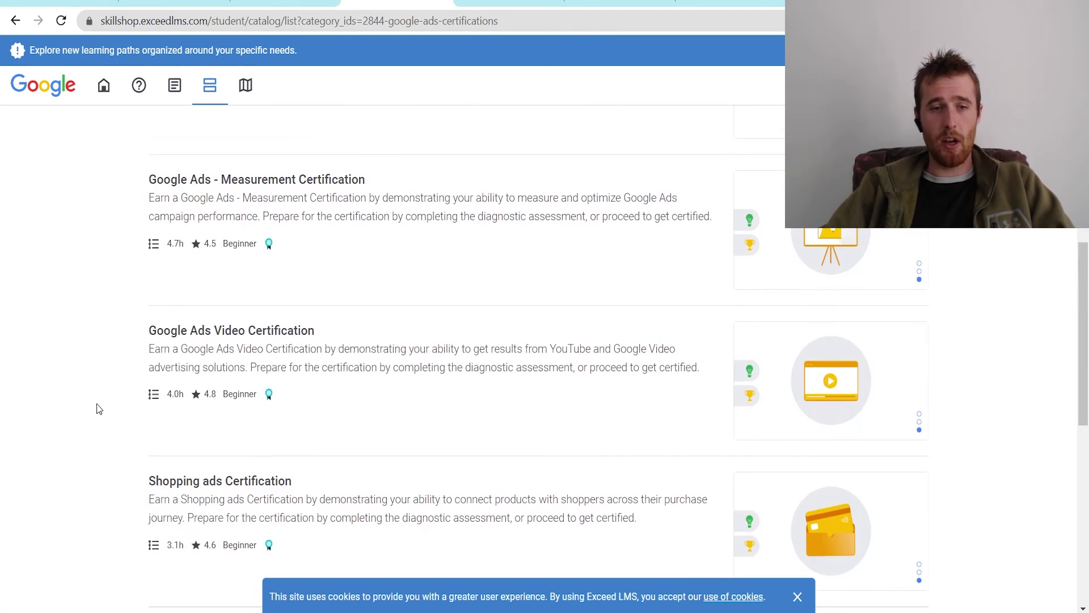
scroll(106, 382, up, 3)
scroll(106, 382, up, 6)
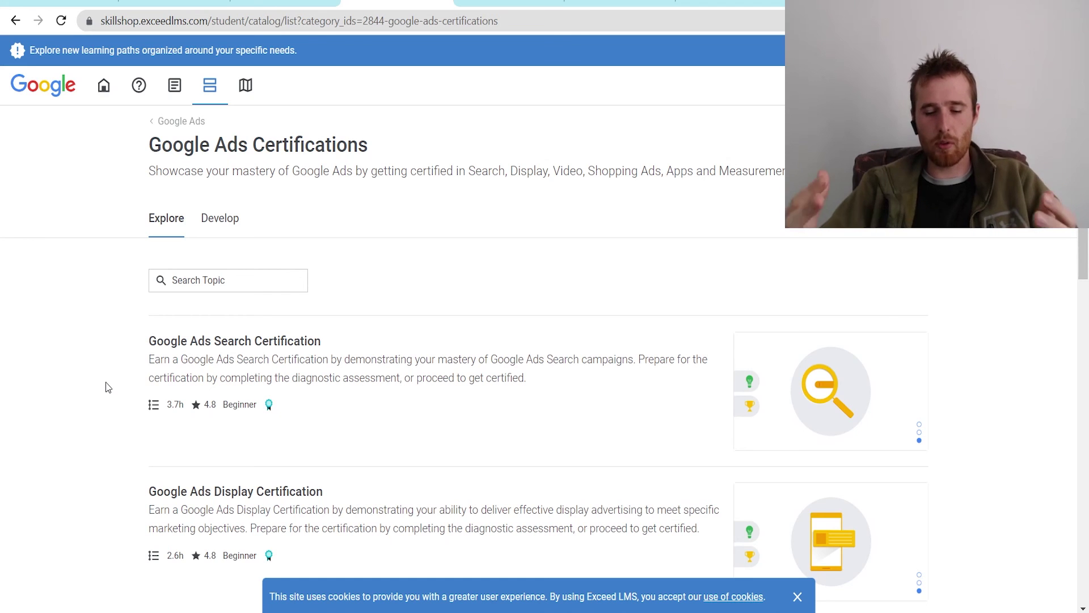
scroll(630, 312, down, 10)
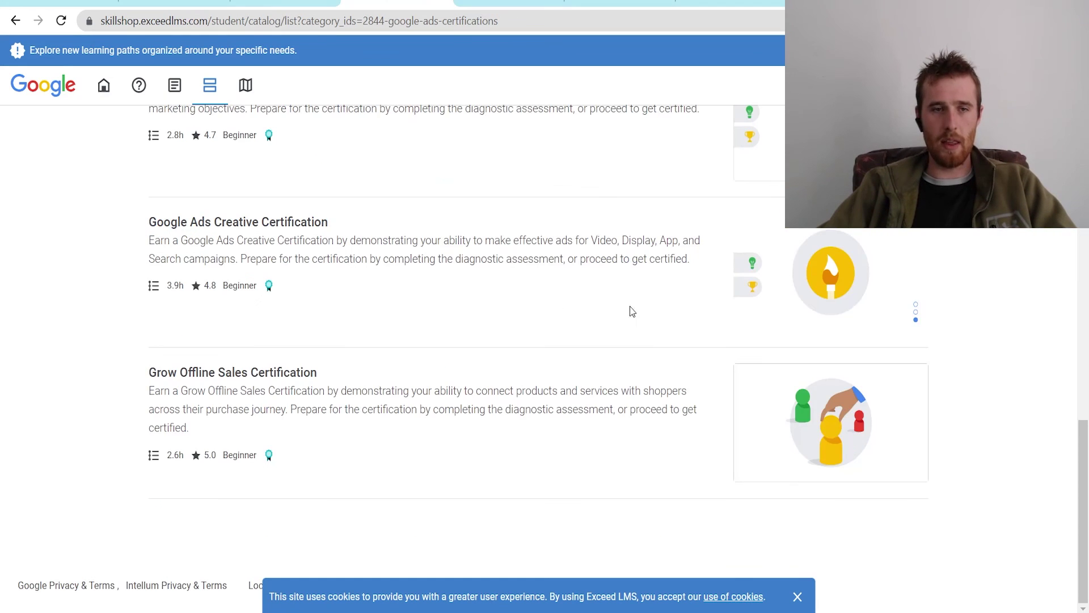
scroll(353, 292, up, 5)
scroll(369, 294, up, 5)
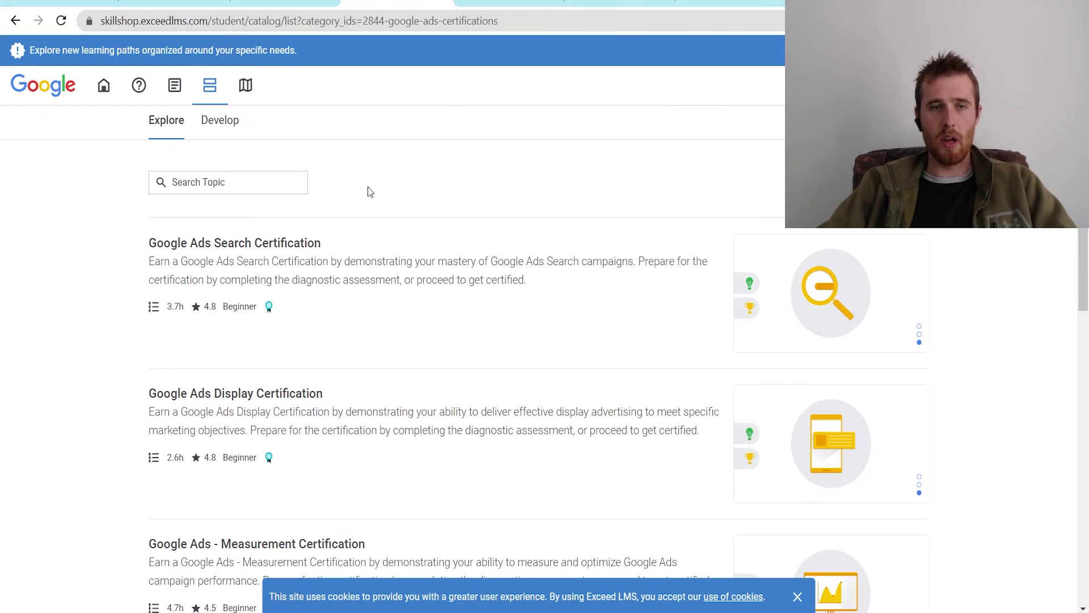
Return to the partner requirements article and highlight the '$10,000 USD across managed accounts' threshold.
click(285, 4)
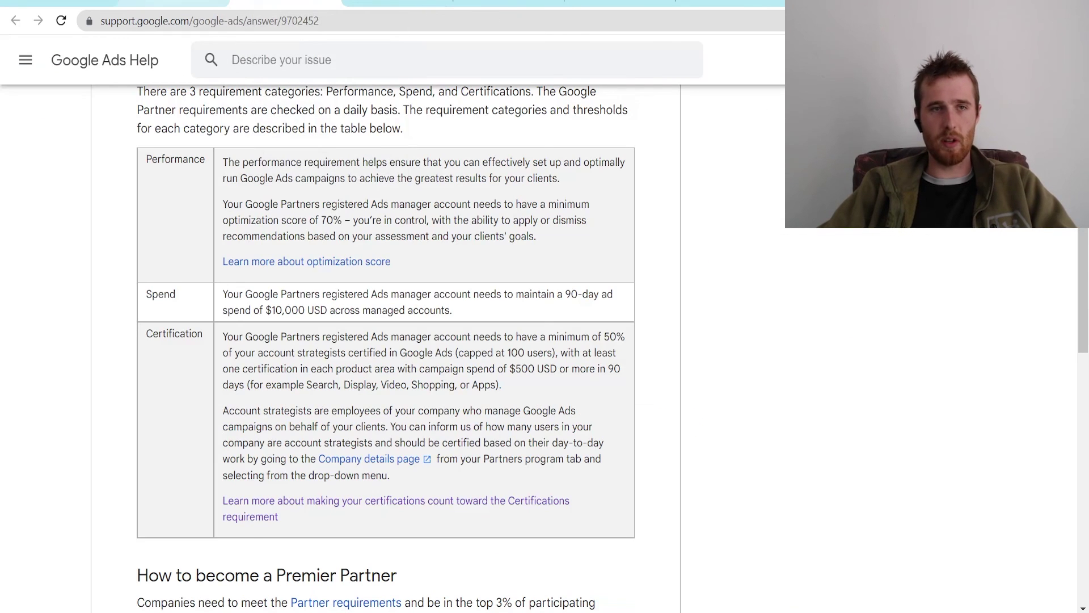
drag(260, 306, 403, 317)
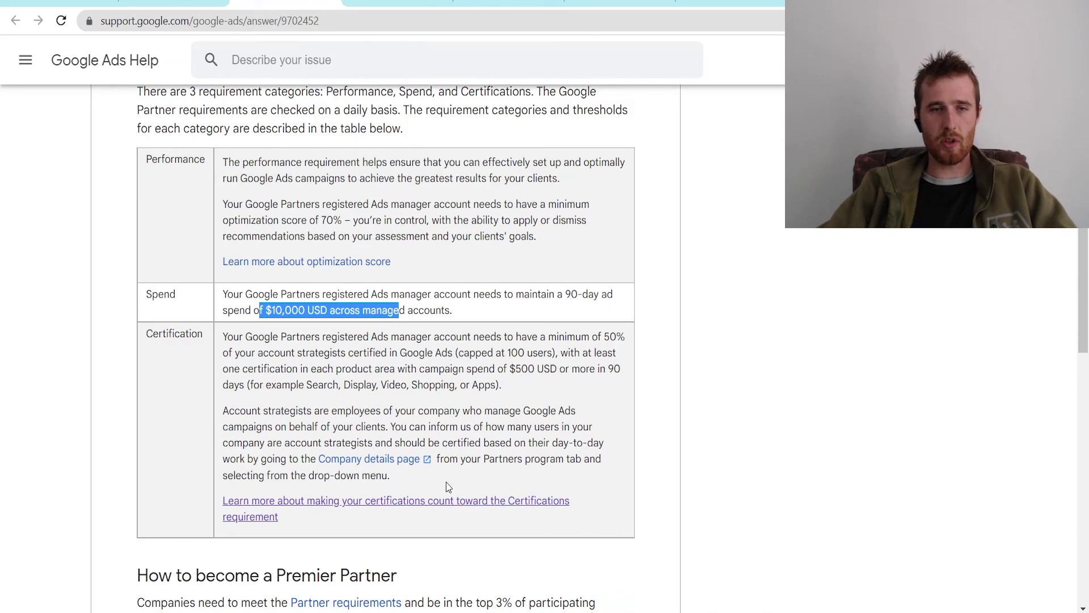
Switch back to the Google Ads Partners program tab for the manager account.
key(ctrl+Tab)
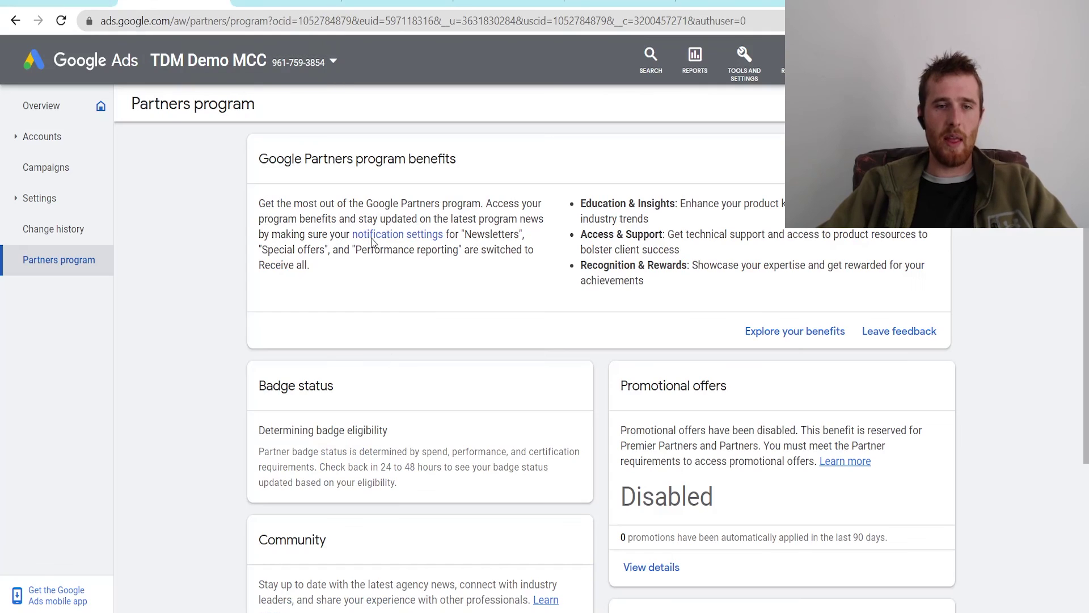